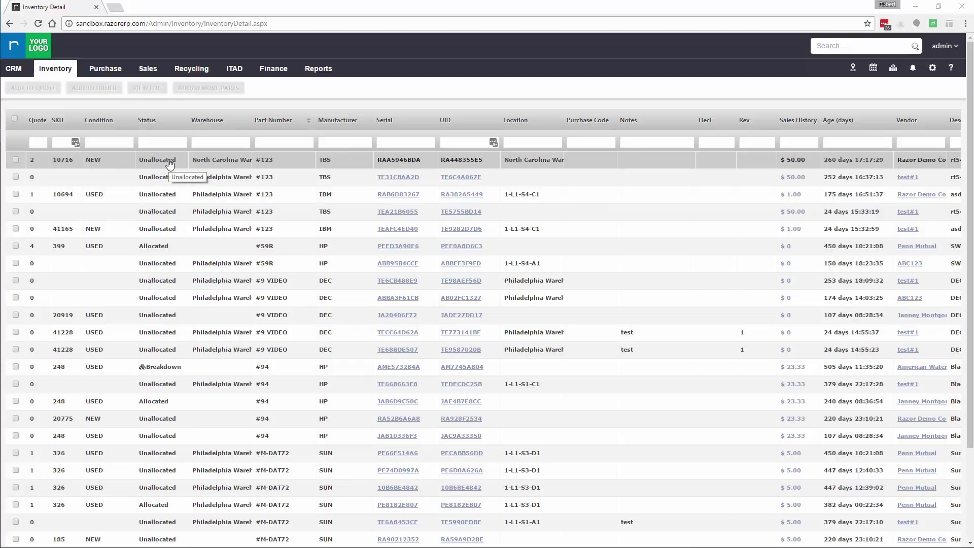
# Step: Reload the inventory page and go to the Purchase Orders list of 392 orders
pyautogui.click(158, 23)
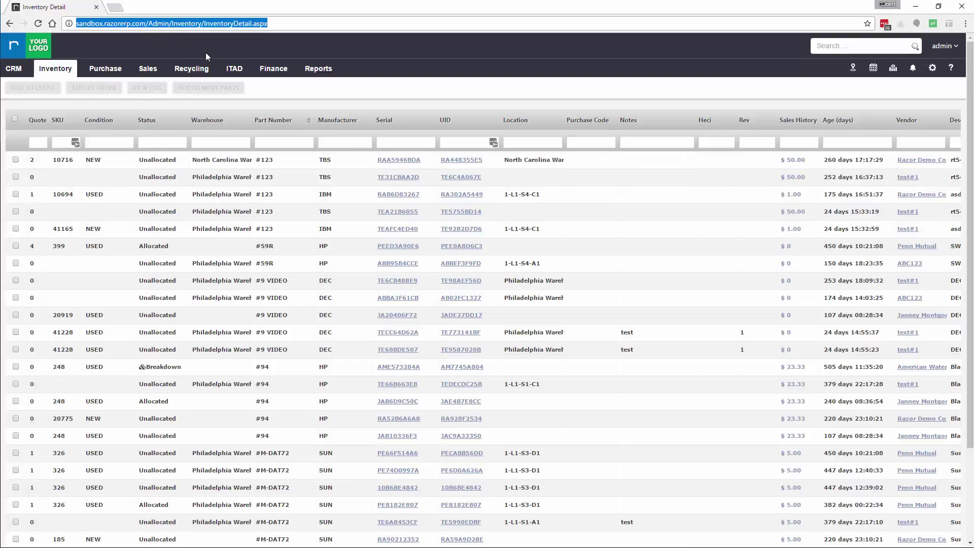
pyautogui.press('Return')
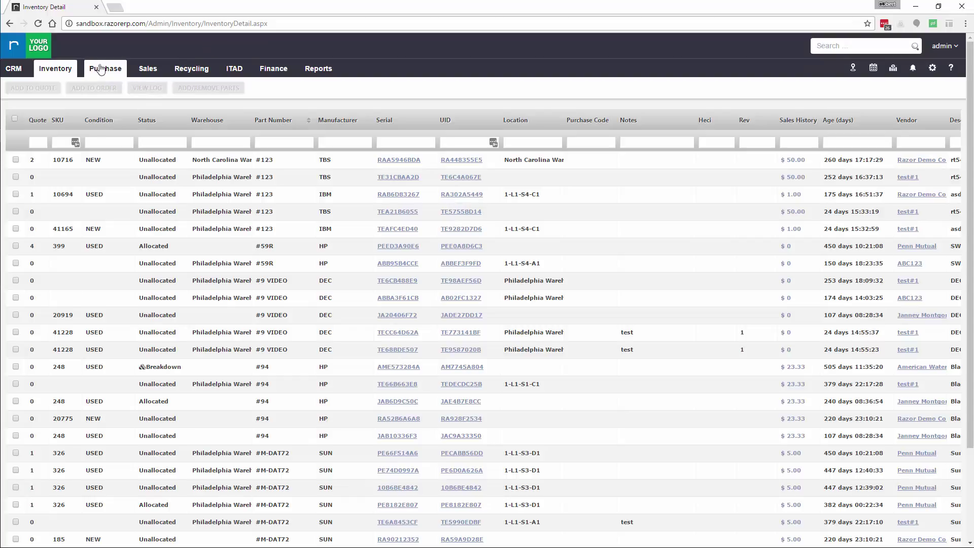
pyautogui.moveTo(100, 74)
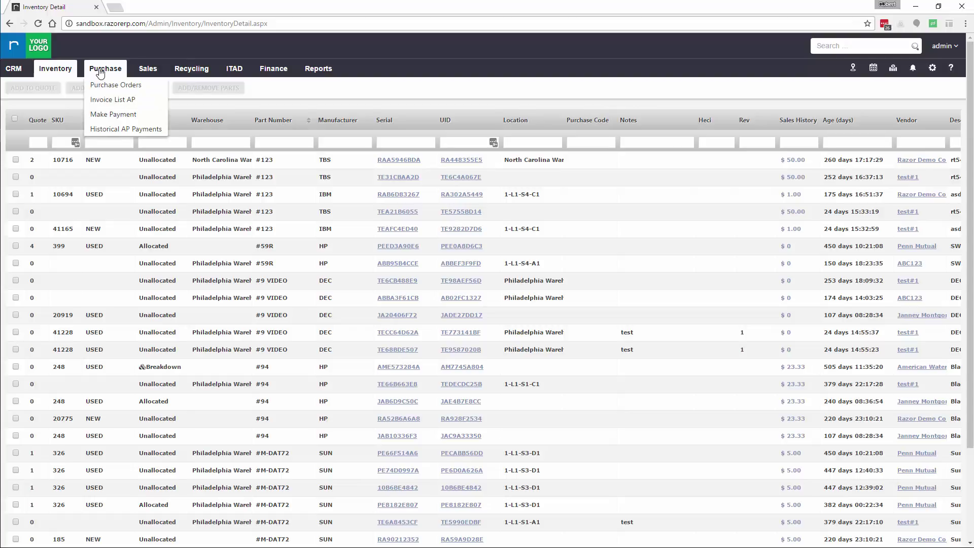
pyautogui.click(129, 80)
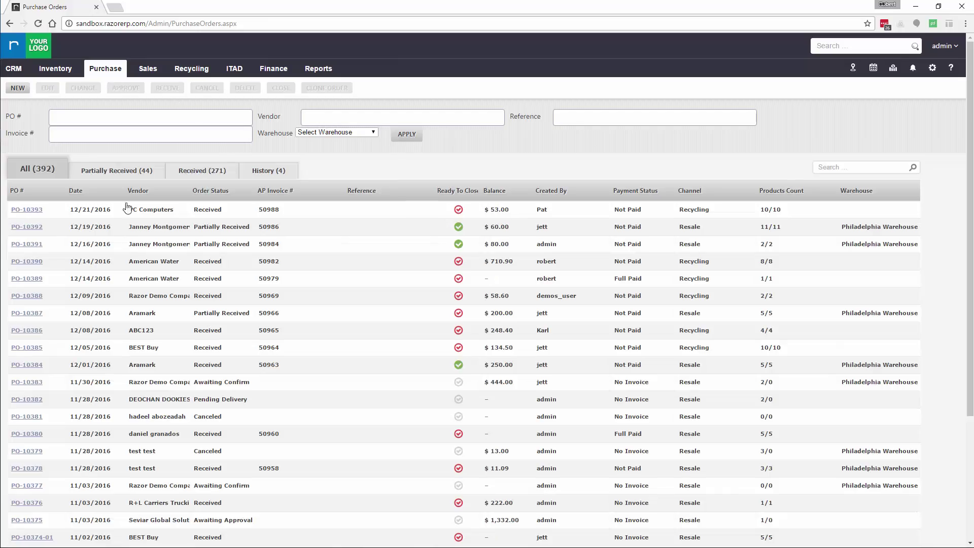
# Step: Start a new purchase order for vendor BEST Buy with Philadelphia Warehouse and NET 30 terms
pyautogui.click(18, 90)
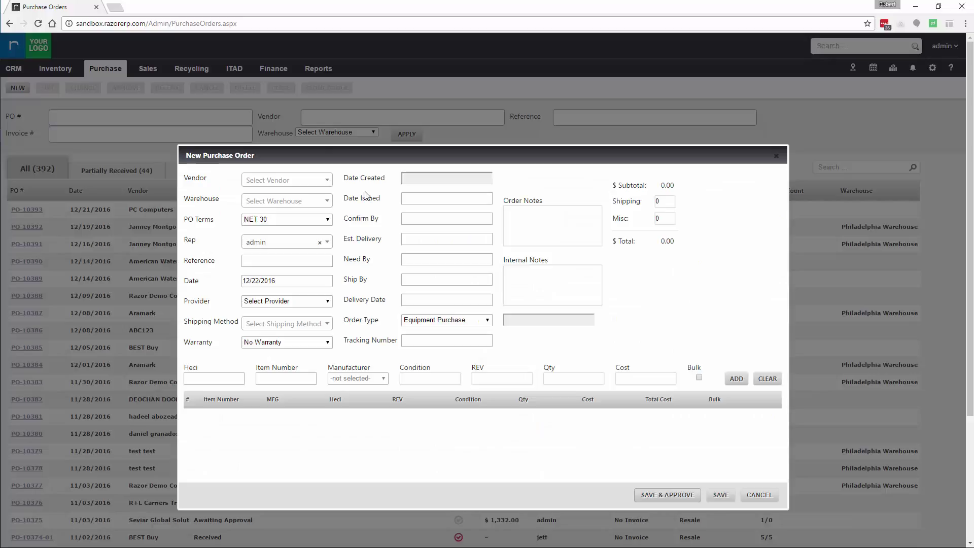
pyautogui.click(267, 181)
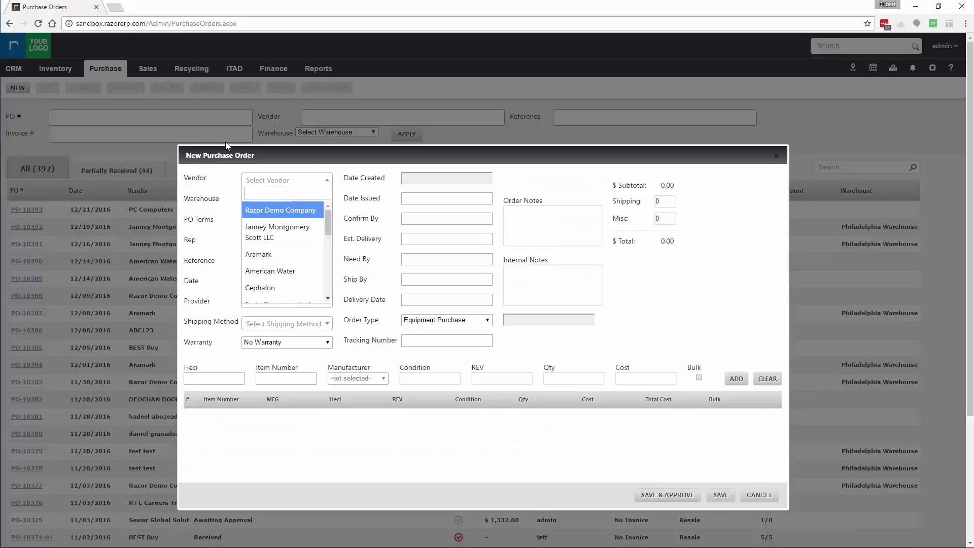
pyautogui.write('best')
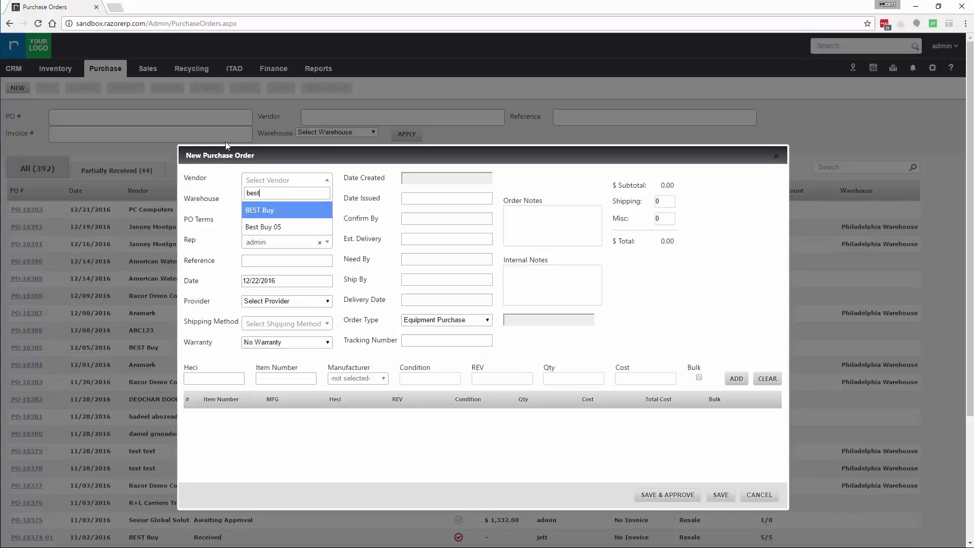
pyautogui.click(298, 212)
pyautogui.click(299, 201)
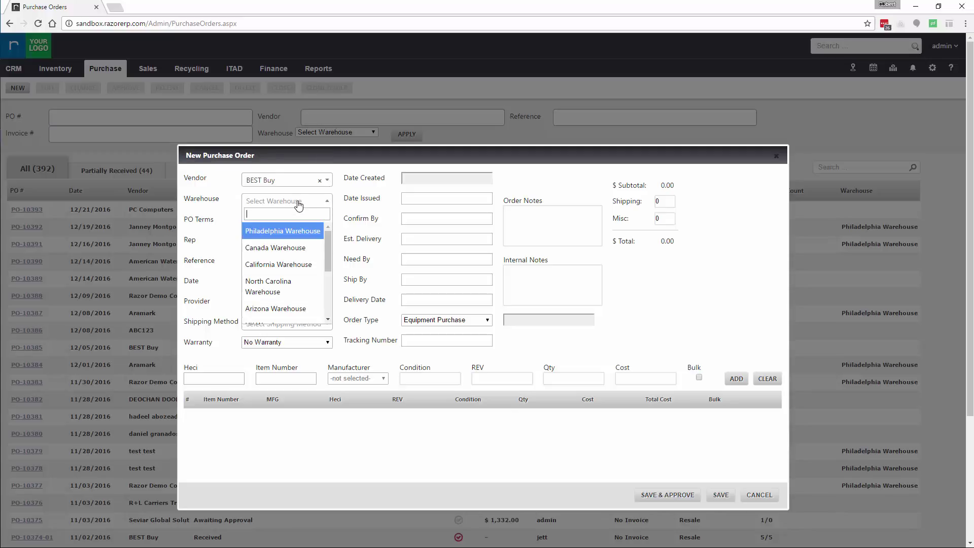
pyautogui.click(272, 235)
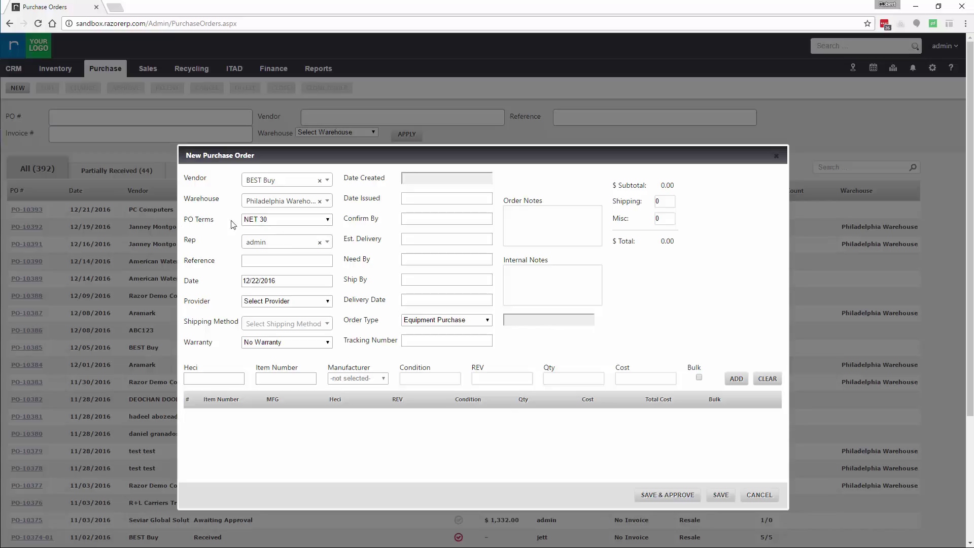
pyautogui.click(299, 223)
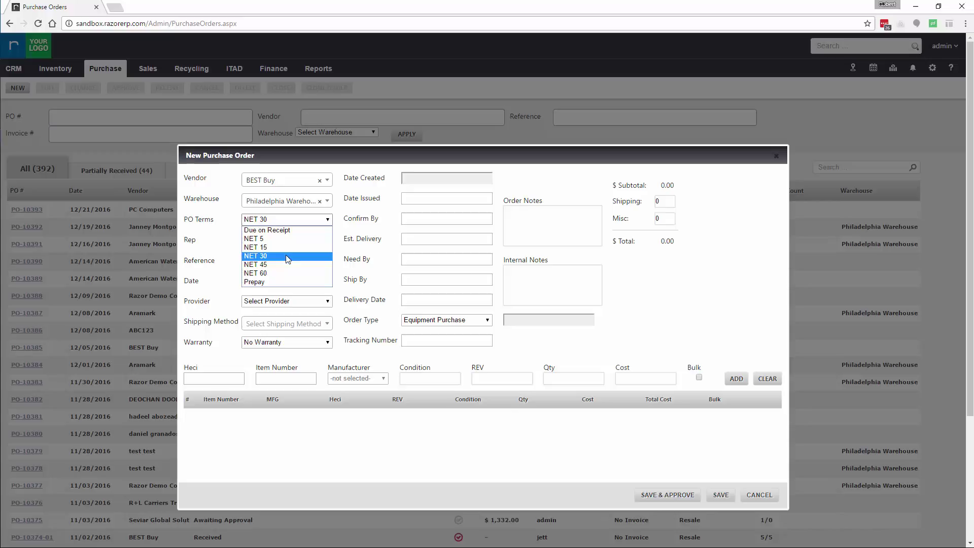
pyautogui.click(286, 257)
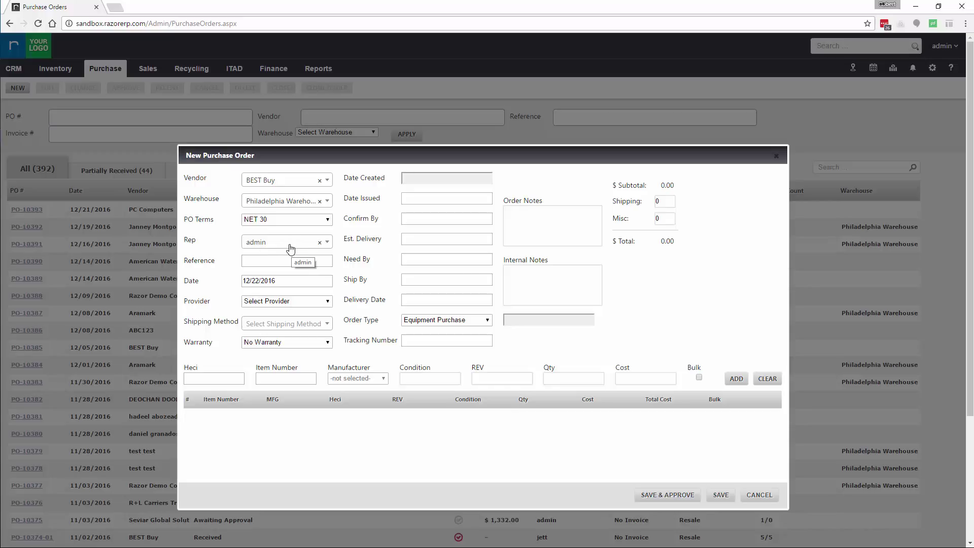
pyautogui.click(278, 261)
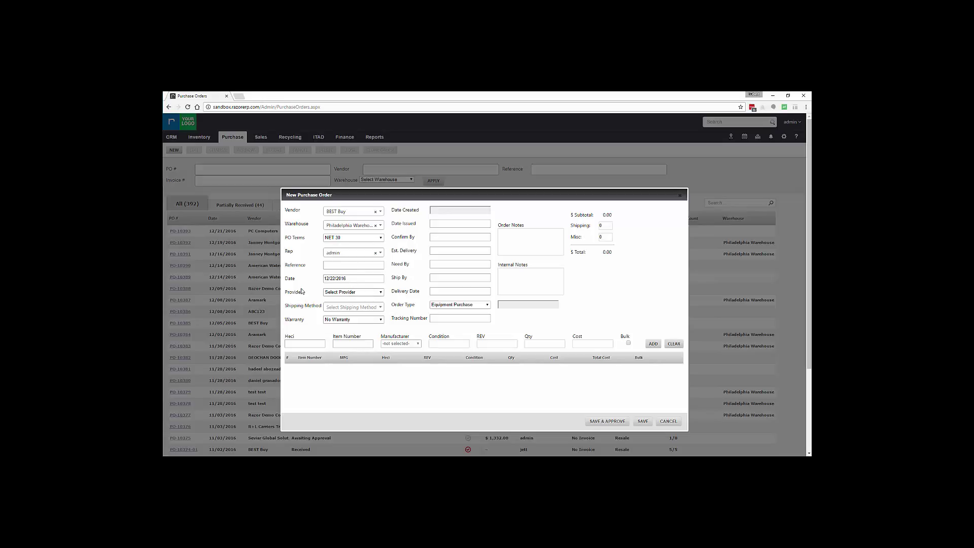
# Step: Keep 12/22/2016 as the order date and choose Federal Express as the provider
pyautogui.click(382, 277)
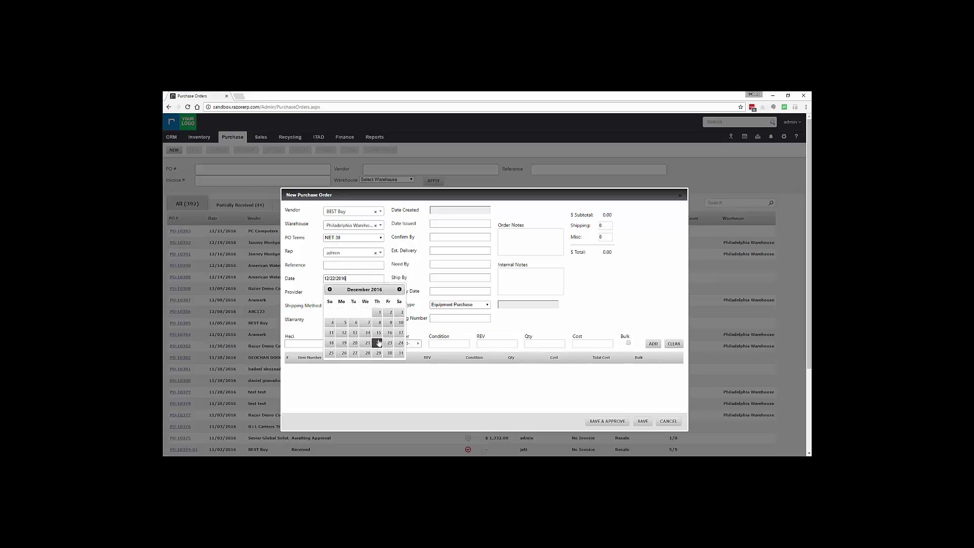
pyautogui.click(379, 343)
pyautogui.click(356, 292)
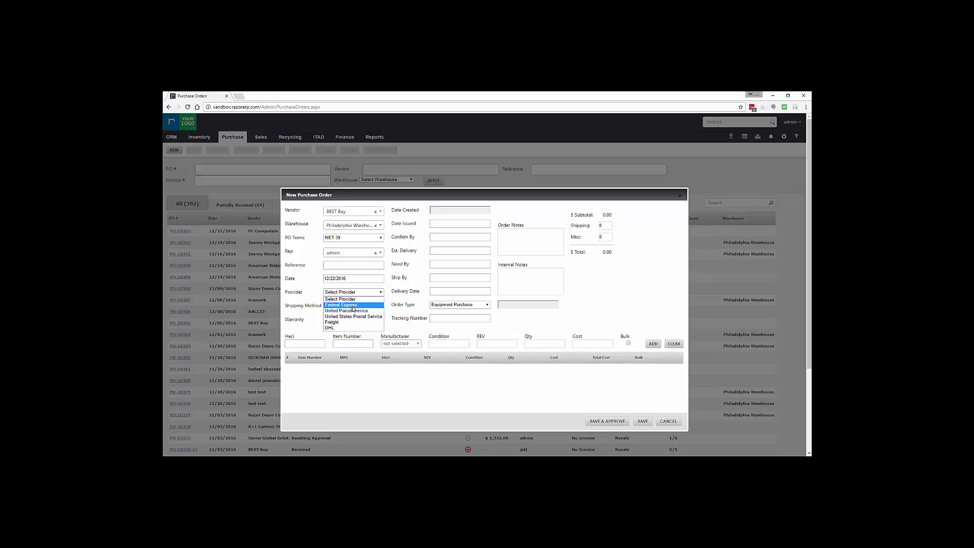
pyautogui.click(352, 306)
pyautogui.click(355, 293)
pyautogui.click(352, 306)
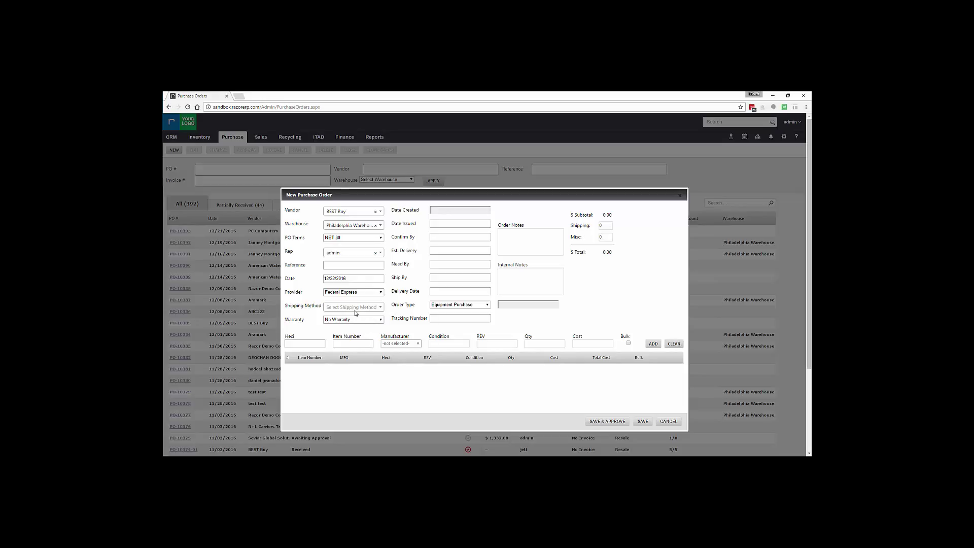
# Step: Set shipping to FedEx Ground Home Delivery and the warranty to 60 Days
pyautogui.click(356, 306)
pyautogui.write('ground')
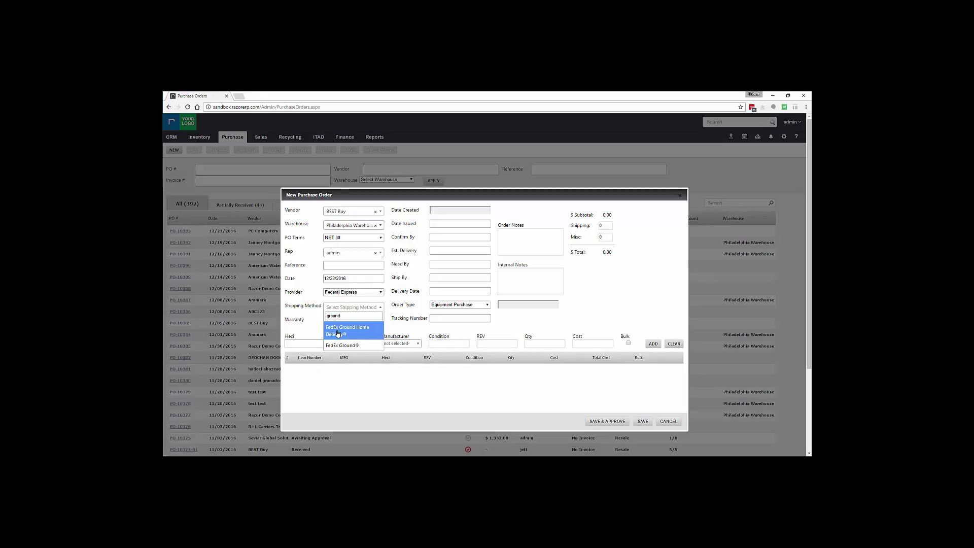
pyautogui.click(339, 331)
pyautogui.click(370, 319)
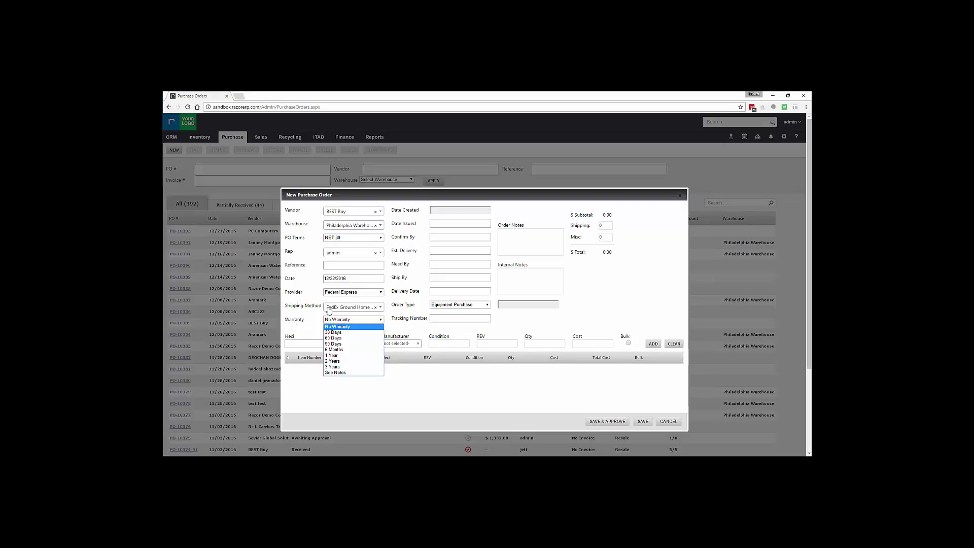
pyautogui.click(335, 338)
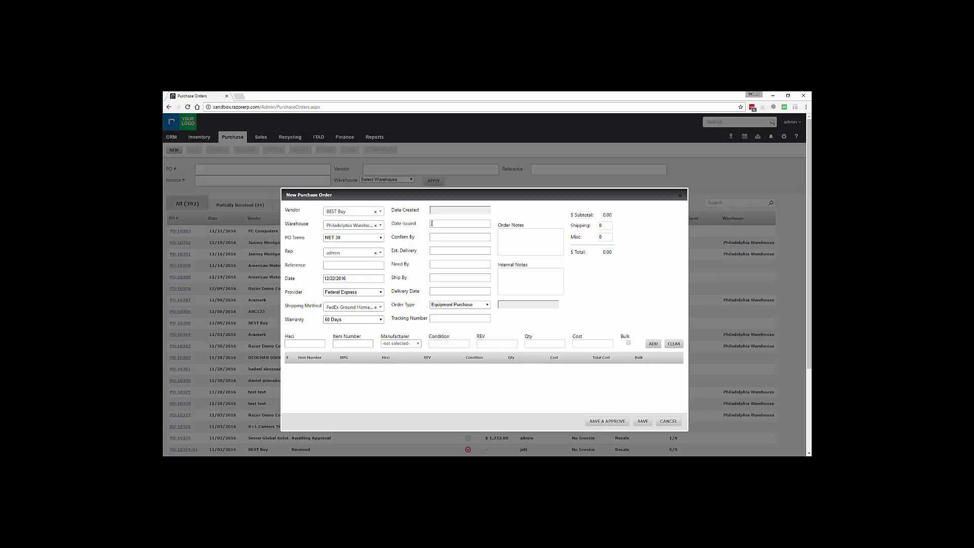
# Step: Set Date Issued to 12/22/2016 and Ship By to 12/23/2016
pyautogui.click(465, 226)
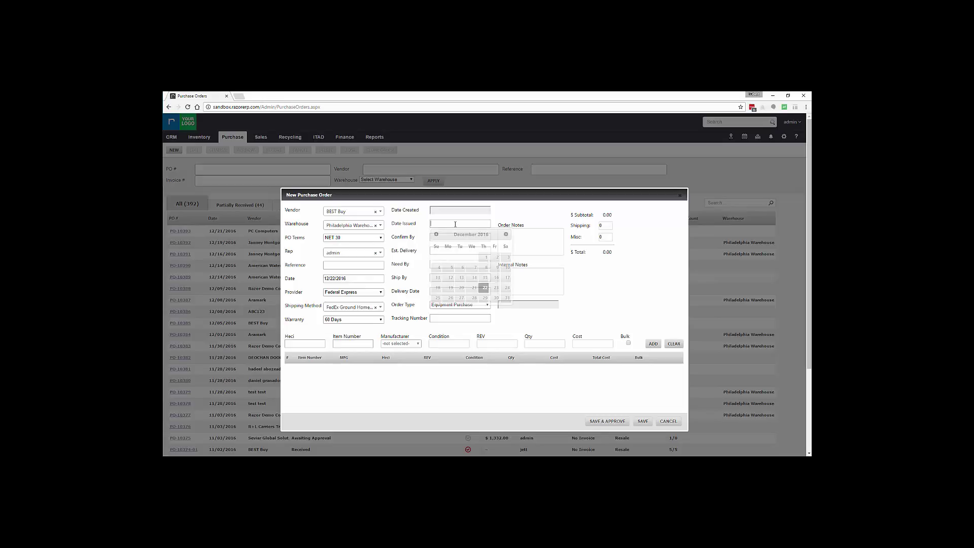
pyautogui.click(485, 288)
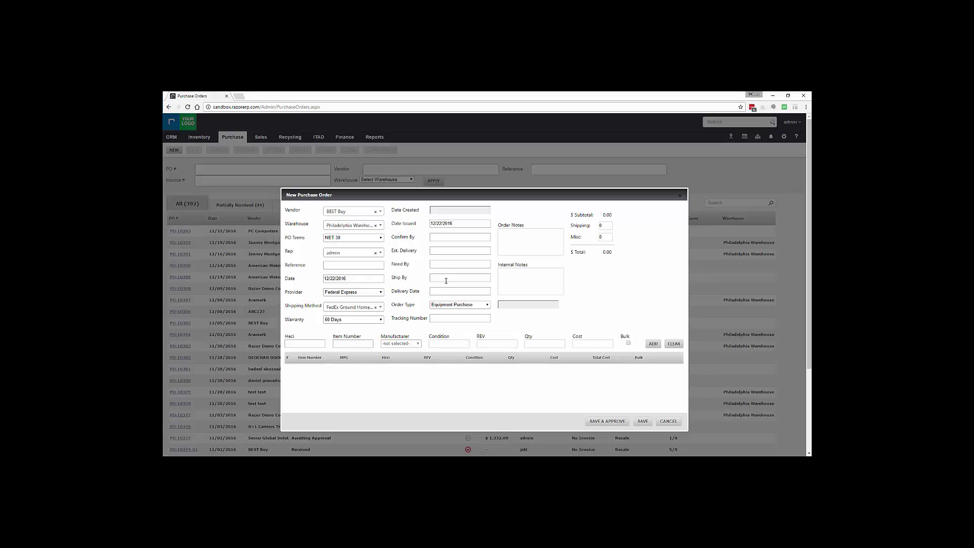
pyautogui.click(448, 278)
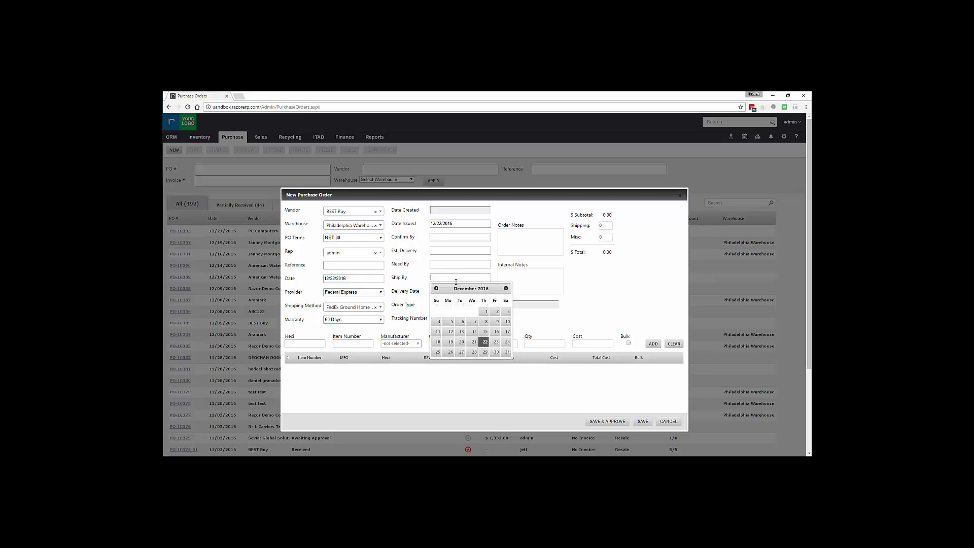
pyautogui.click(485, 347)
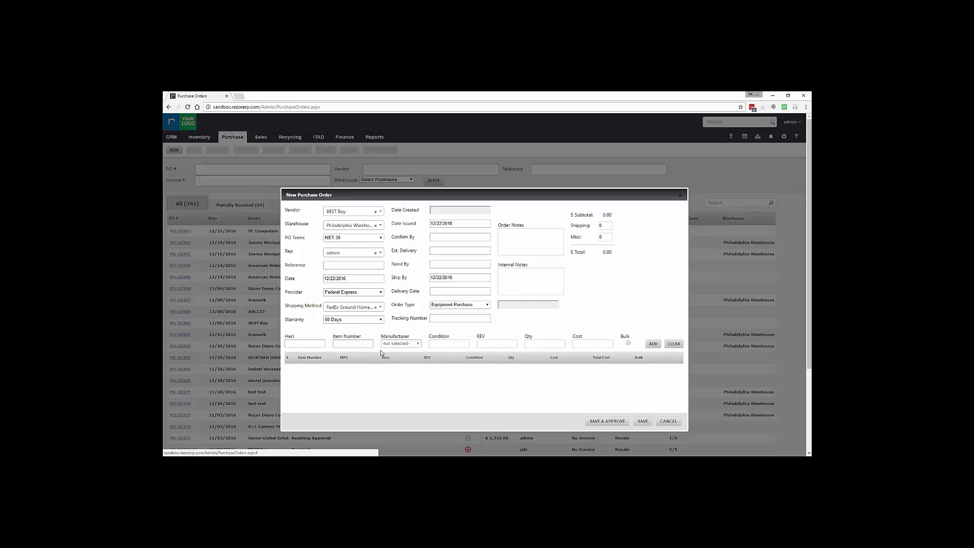
pyautogui.click(497, 341)
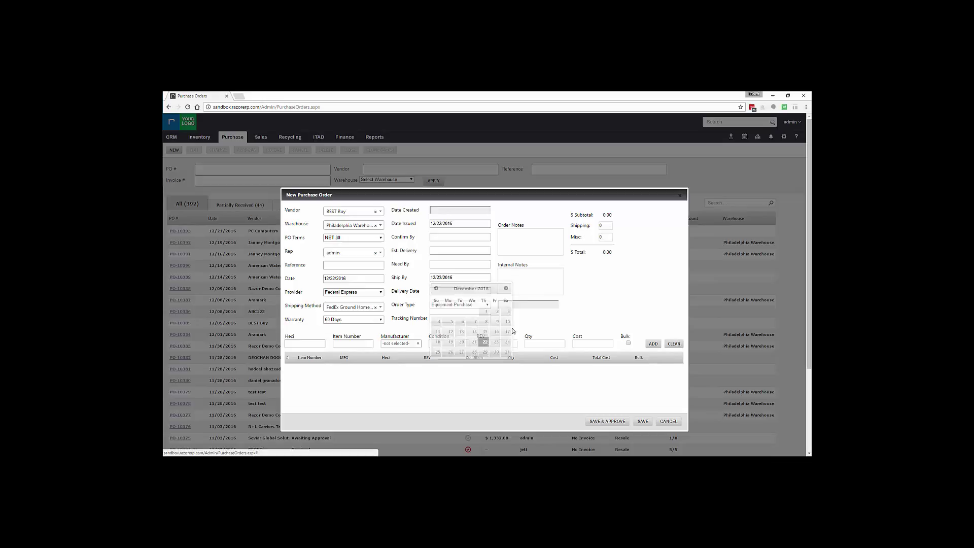
pyautogui.click(459, 304)
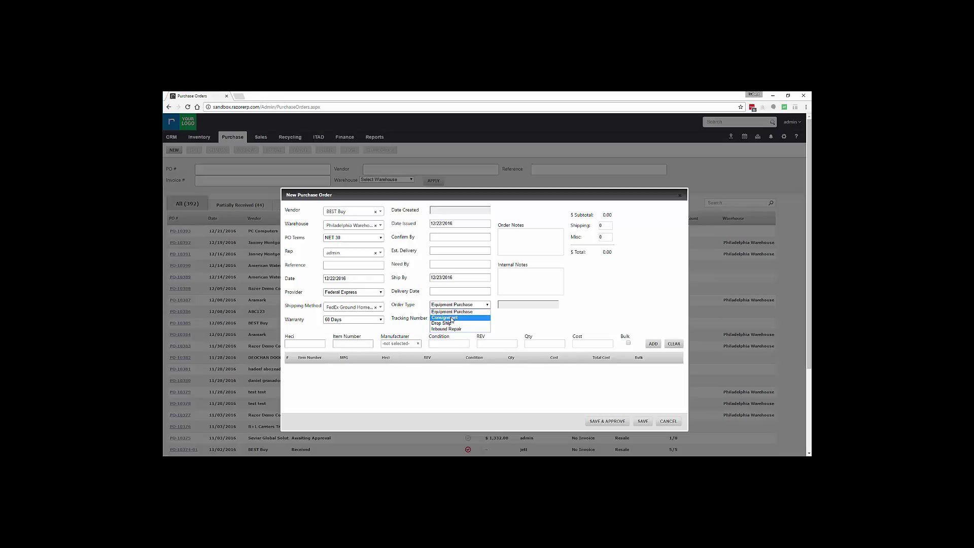
# Step: Make the order a Consignment under Contract XYZ 60%
pyautogui.click(451, 319)
pyautogui.click(512, 306)
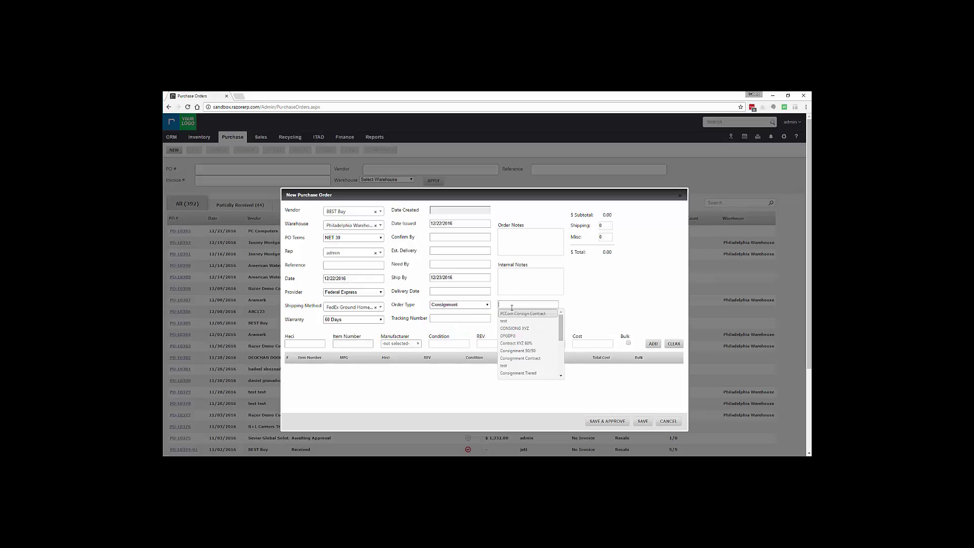
pyautogui.click(521, 344)
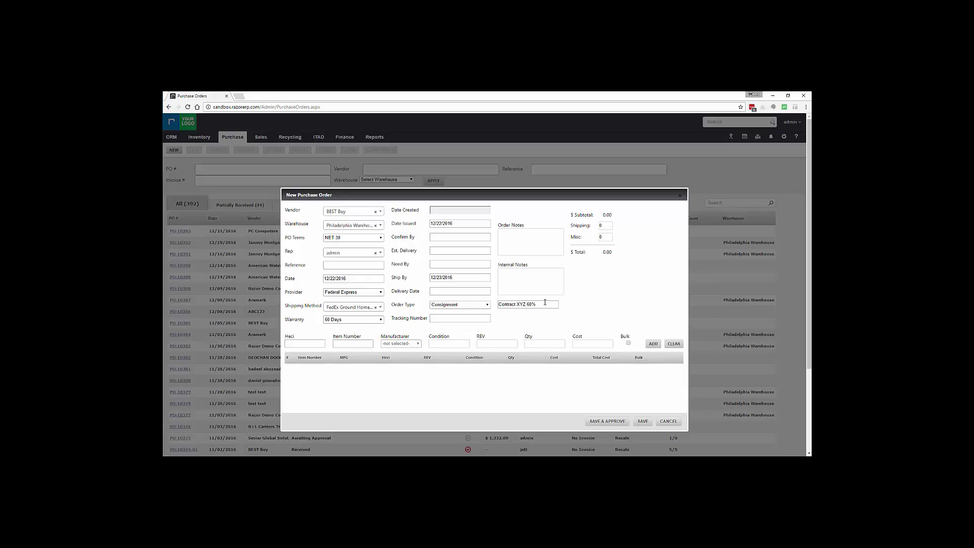
pyautogui.moveTo(547, 306); pyautogui.dragTo(492, 305)
# Step: Change the order type to Drop Ship and check the order and internal notes boxes
pyautogui.click(481, 306)
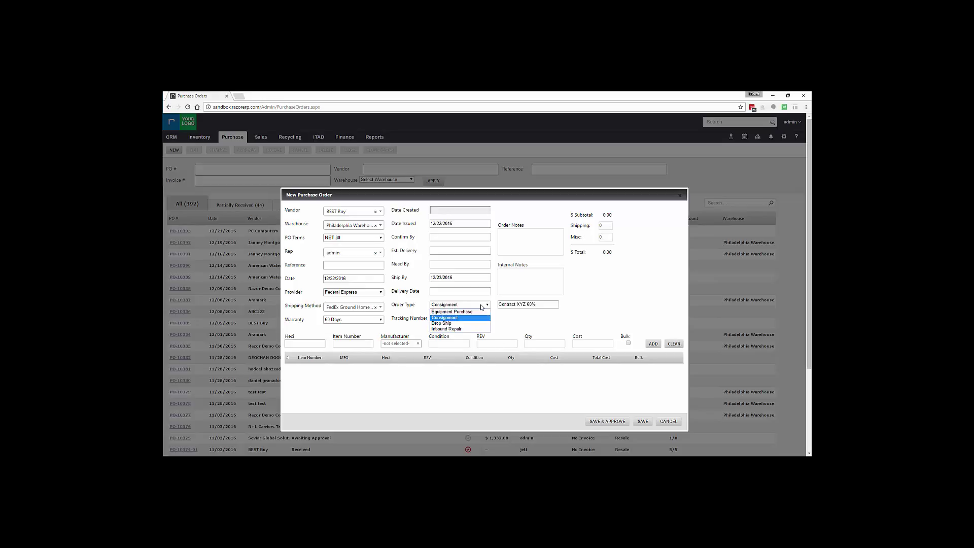
pyautogui.click(463, 324)
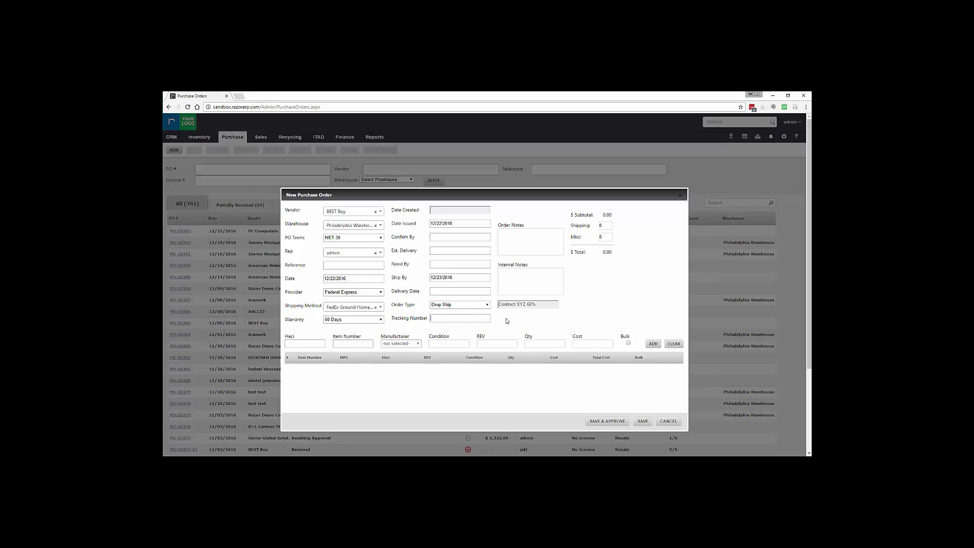
pyautogui.click(551, 245)
pyautogui.click(537, 293)
pyautogui.click(544, 242)
# Step: Make it an Equipment Purchase and add 5 used 1908FPT monitors at $50.00 each
pyautogui.click(461, 304)
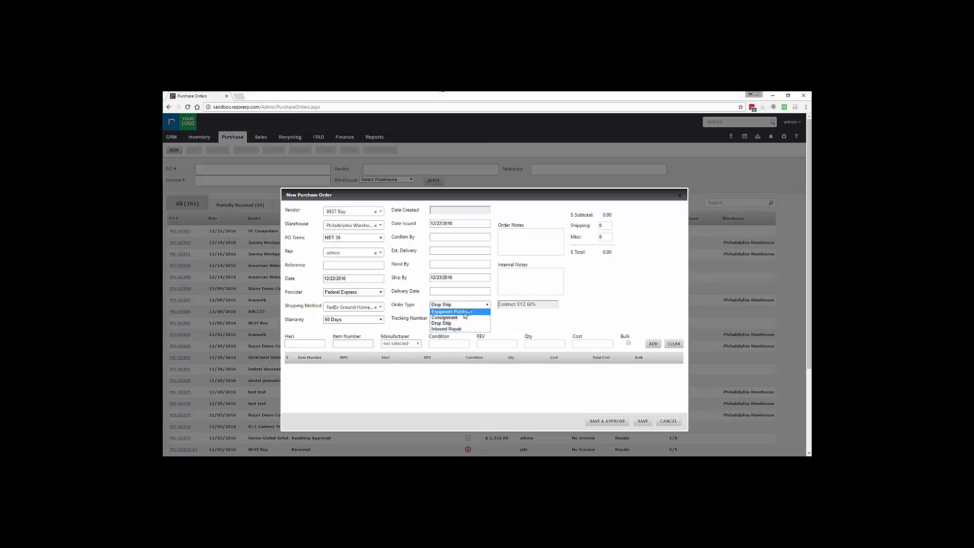
pyautogui.click(465, 316)
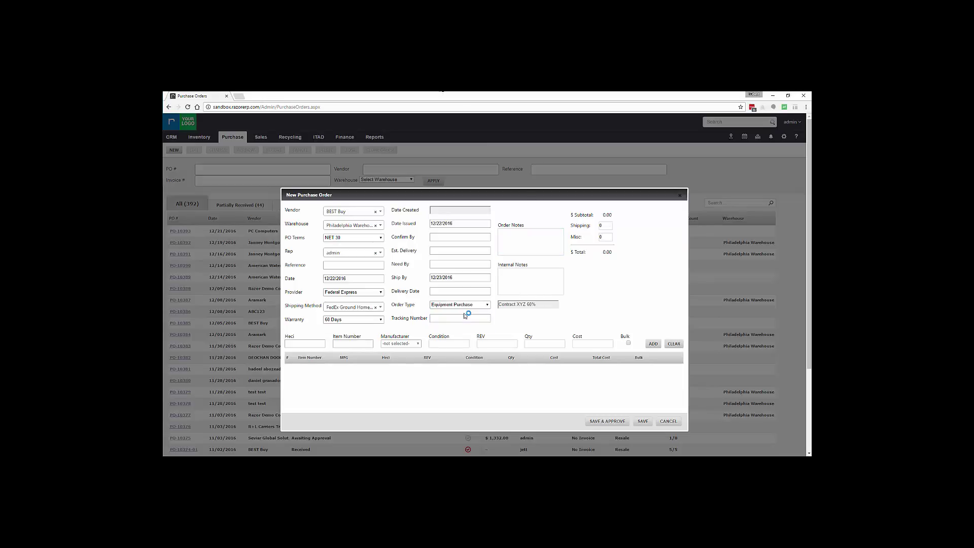
pyautogui.click(358, 342)
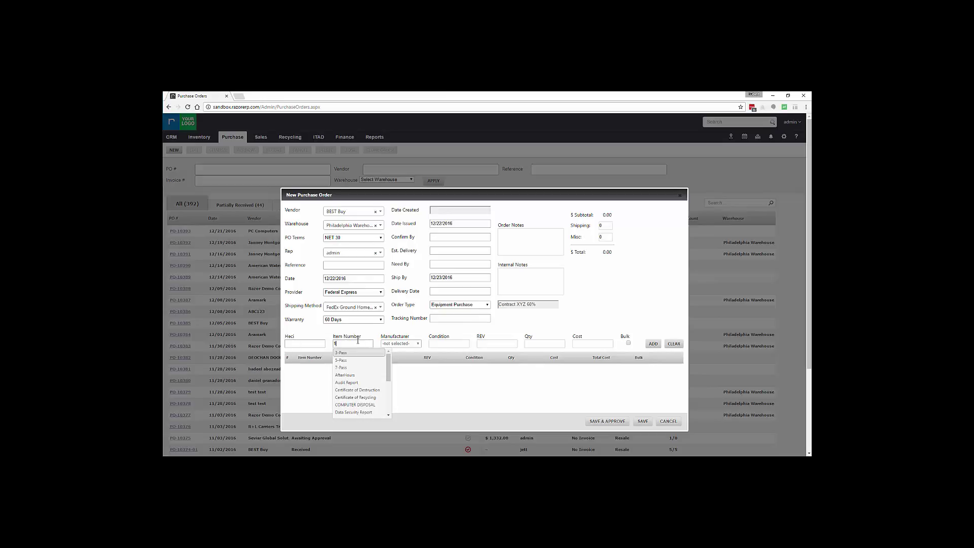
pyautogui.write('908fpt')
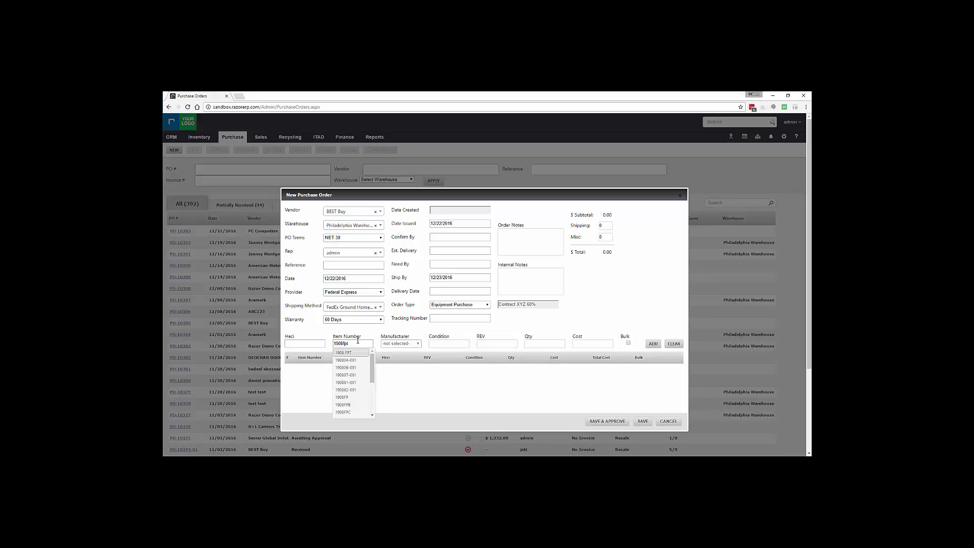
pyautogui.click(344, 352)
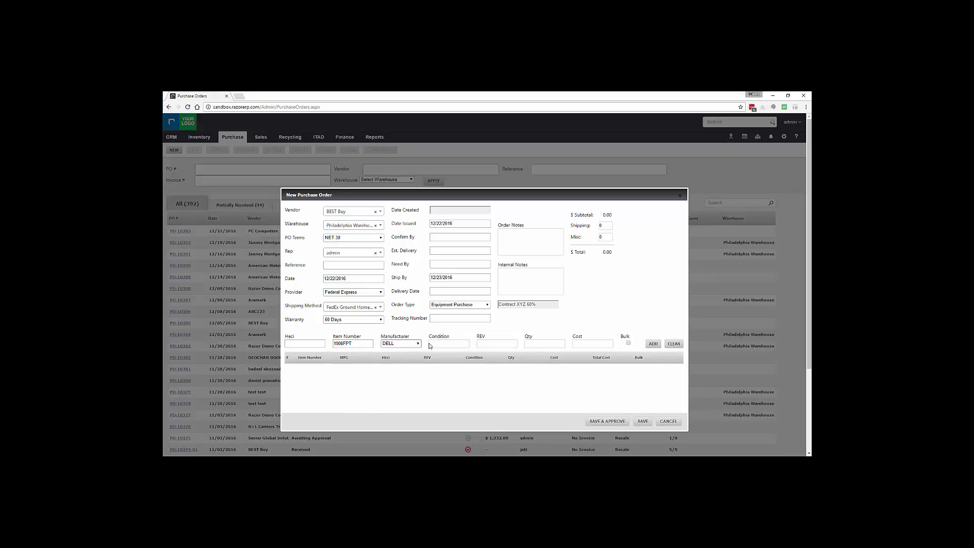
pyautogui.click(461, 344)
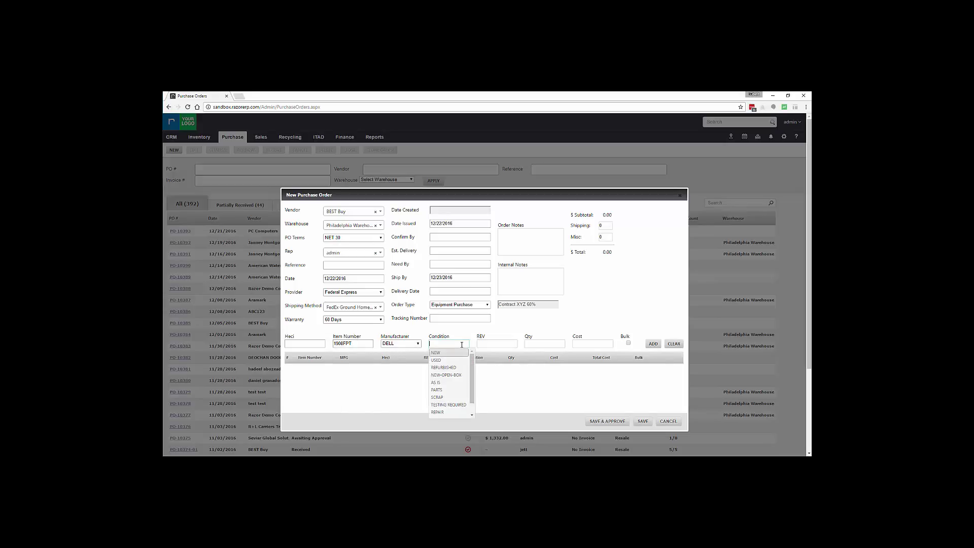
pyautogui.click(437, 360)
pyautogui.click(545, 345)
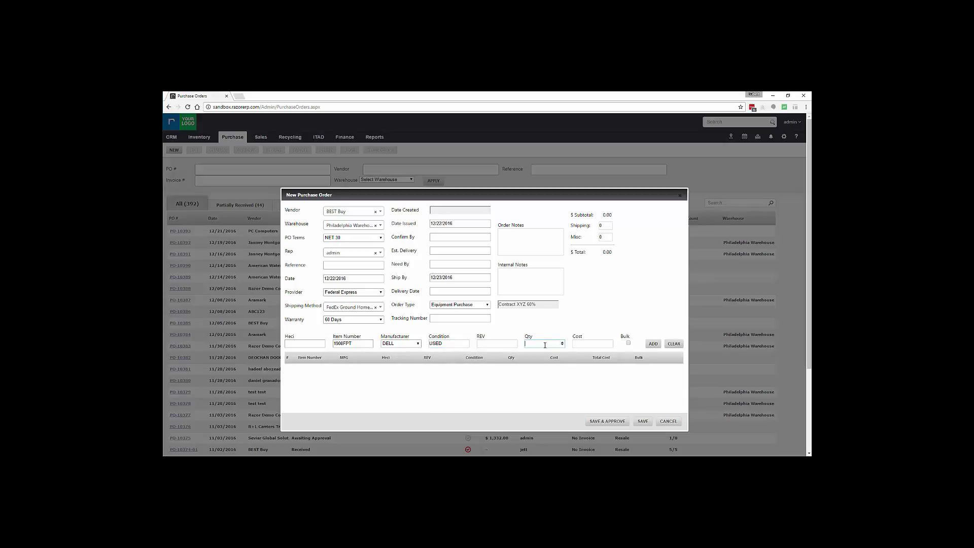
pyautogui.click(579, 343)
pyautogui.click(653, 344)
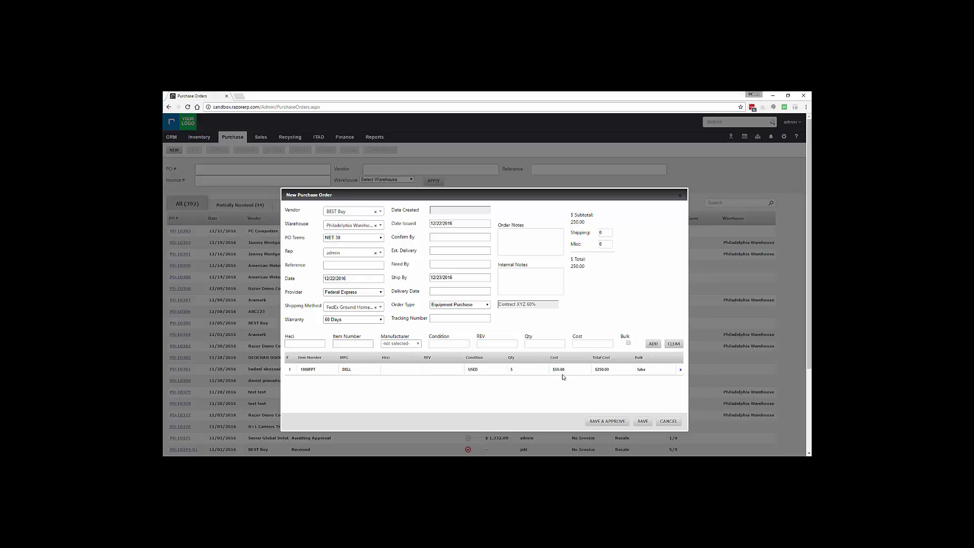
# Step: Save and approve PO-10394, then confirm it so its status becomes Pending Delivery
pyautogui.click(618, 421)
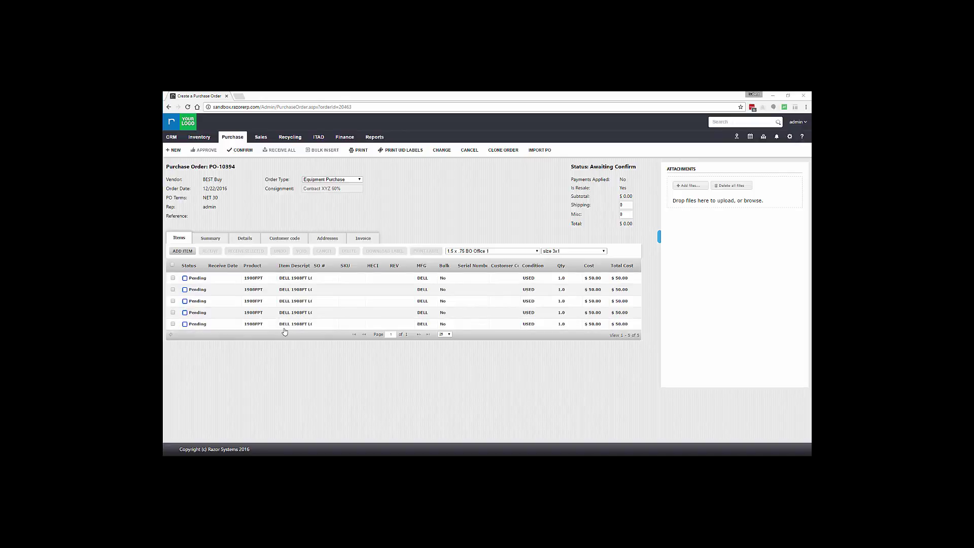
pyautogui.click(285, 302)
pyautogui.click(240, 152)
pyautogui.click(549, 310)
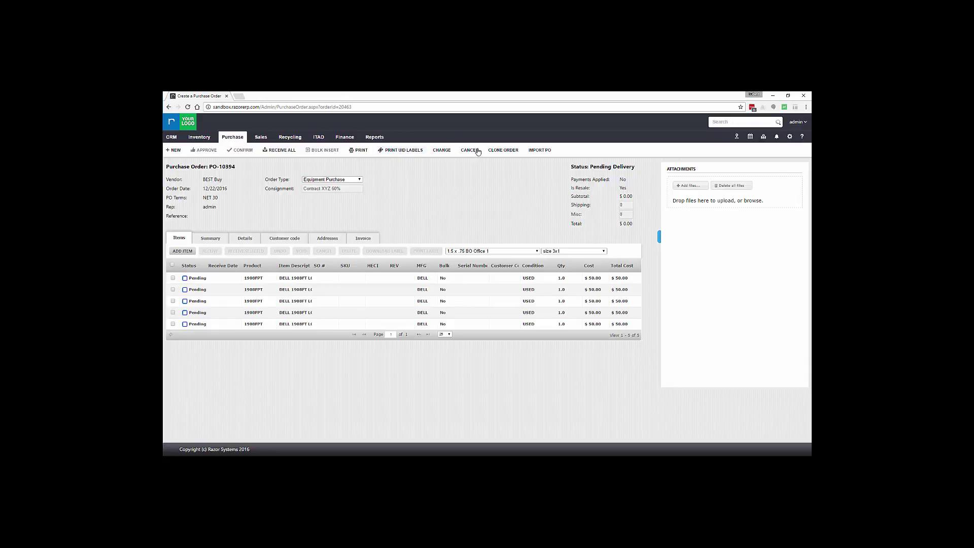
# Step: View the PO-10394 PDF showing five 1908FPT at $50.00, close it, and tick the first line
pyautogui.click(362, 151)
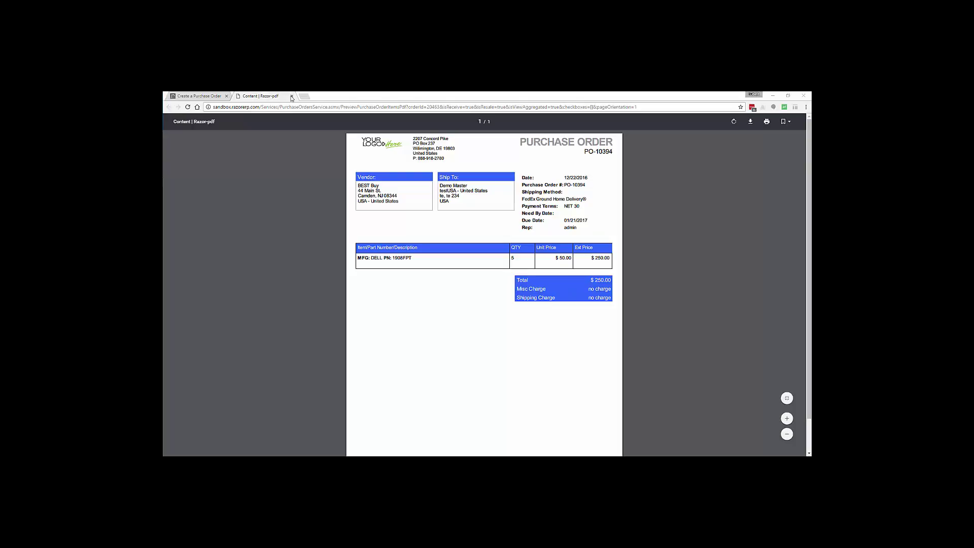
pyautogui.click(292, 96)
pyautogui.click(547, 287)
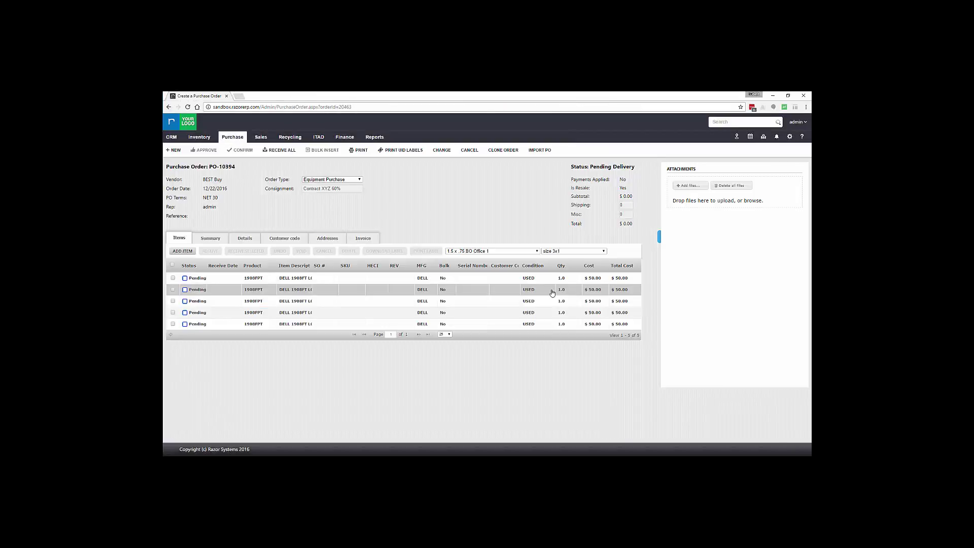
pyautogui.click(173, 278)
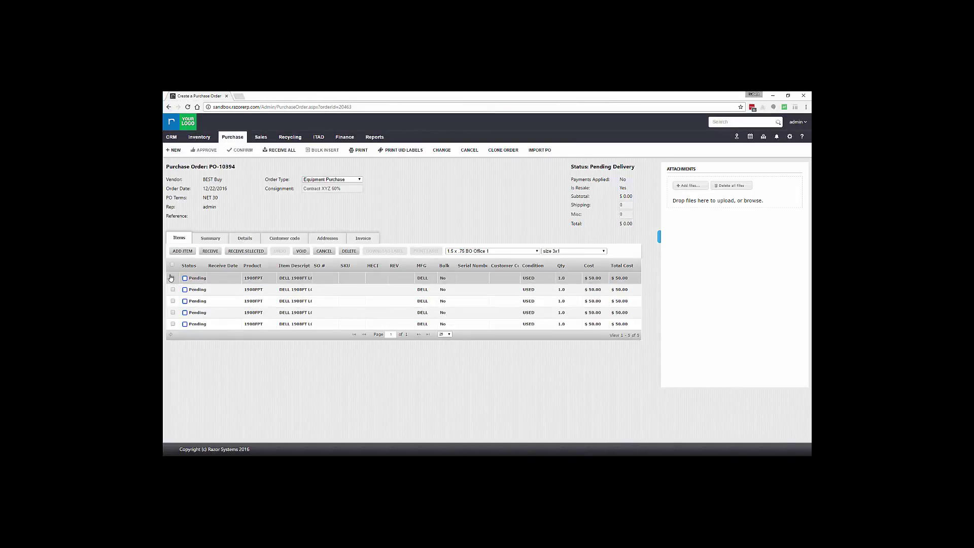
# Step: Receive the first monitor with a generated UID and serial into location 2-L1-S1-A
pyautogui.click(211, 252)
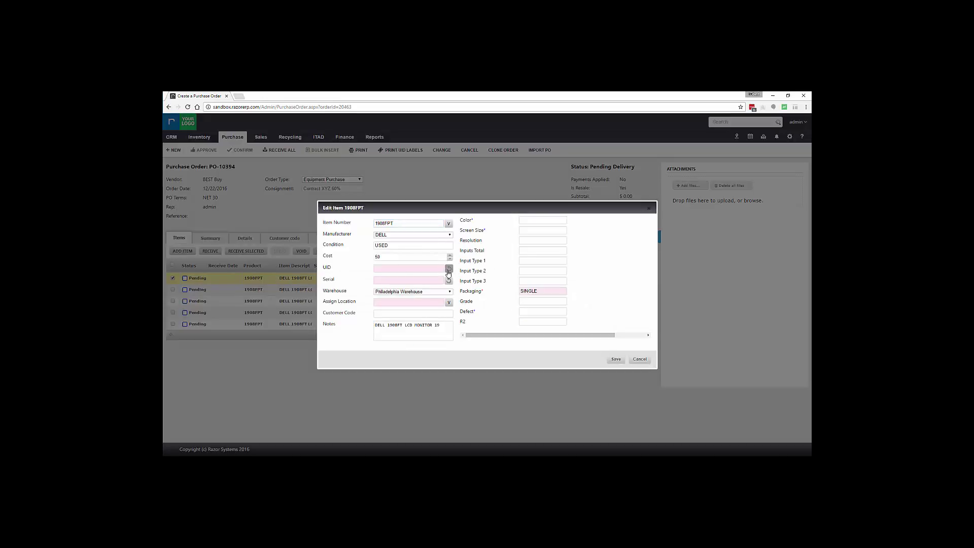
pyautogui.click(449, 269)
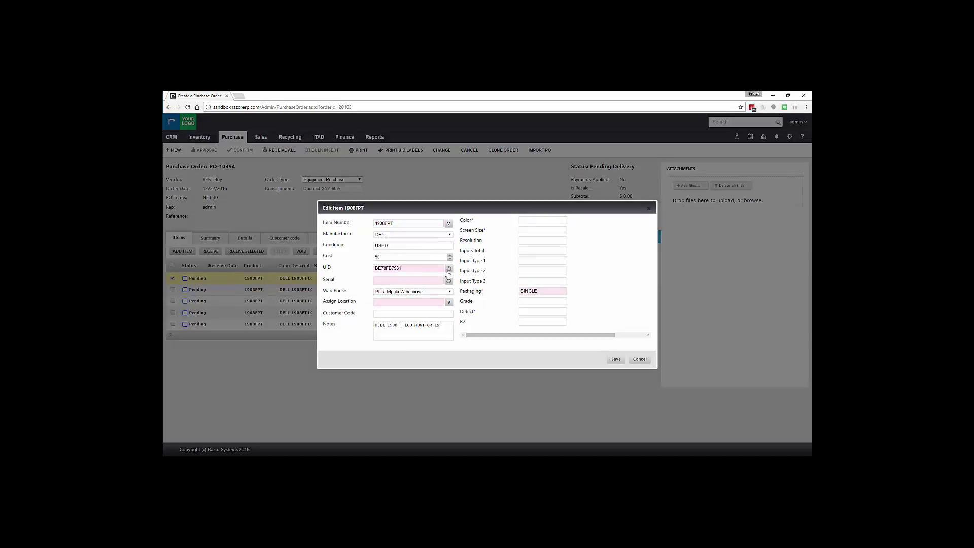
pyautogui.click(435, 280)
pyautogui.click(449, 280)
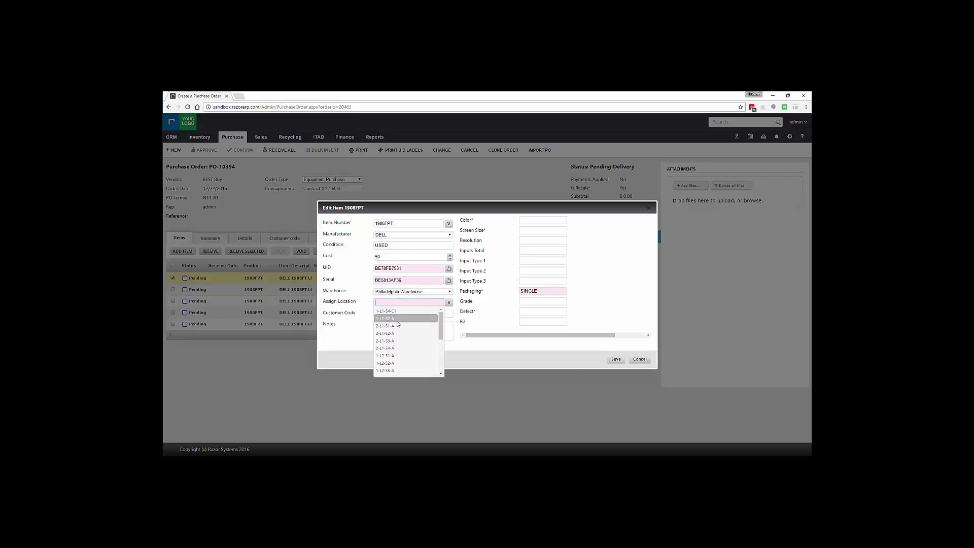
pyautogui.press('Down')
pyautogui.press('Return')
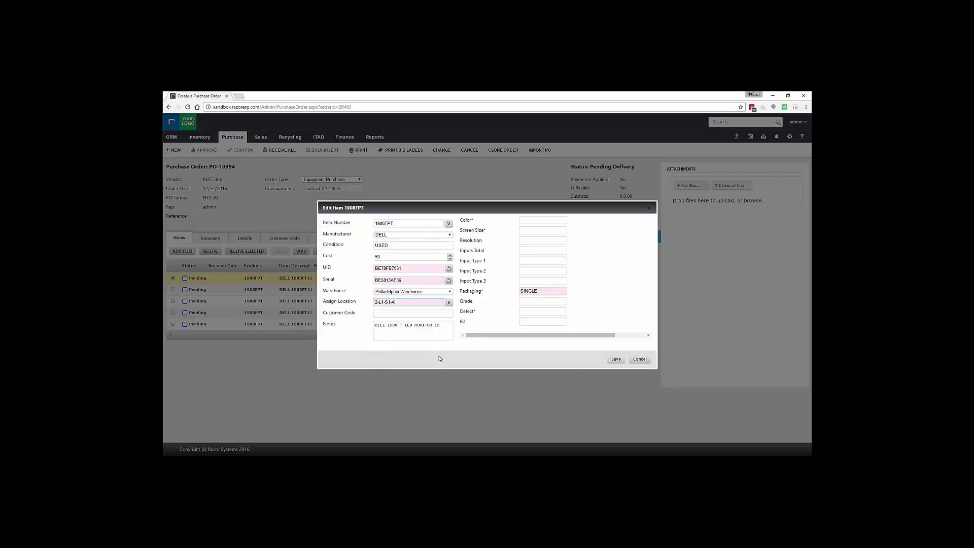
pyautogui.click(612, 360)
pyautogui.click(621, 363)
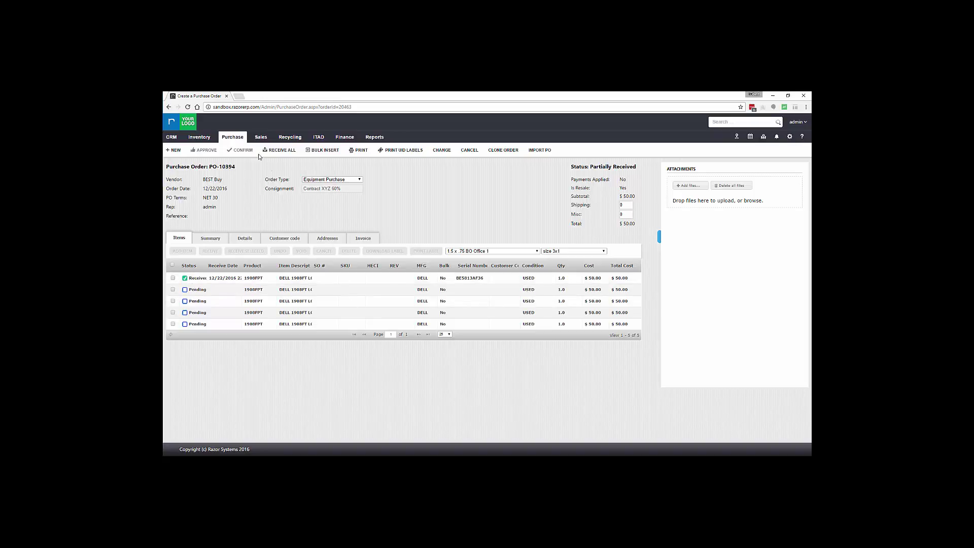
# Step: Copy the order number 10394 and open Receive Inventory in a new tab
pyautogui.doubleClick(226, 168)
pyautogui.rightClick(226, 169)
pyautogui.click(243, 172)
pyautogui.click(200, 139)
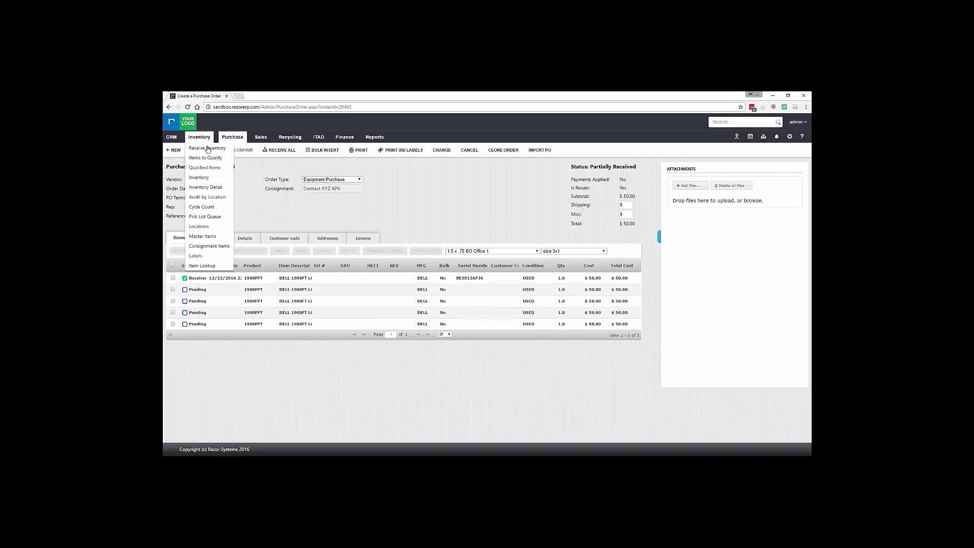
pyautogui.rightClick(208, 149)
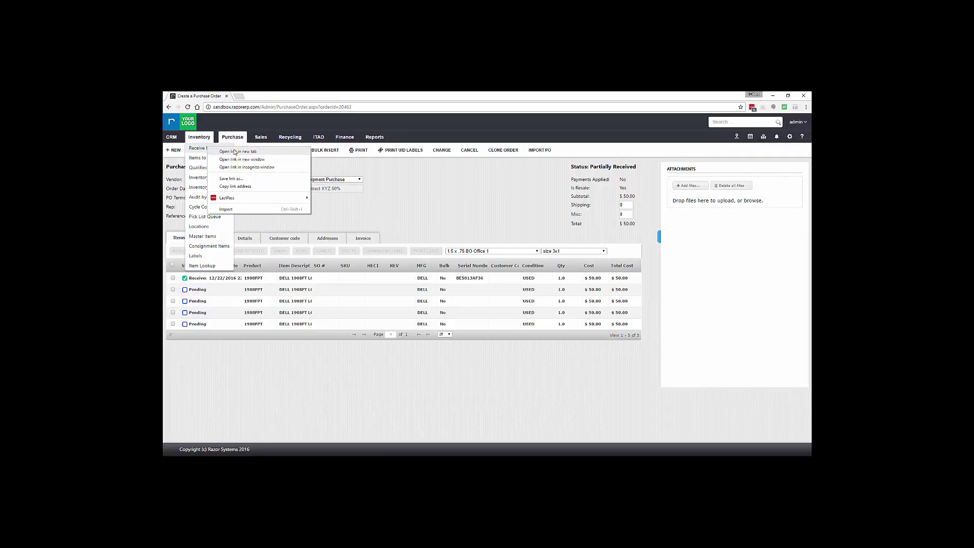
pyautogui.click(235, 151)
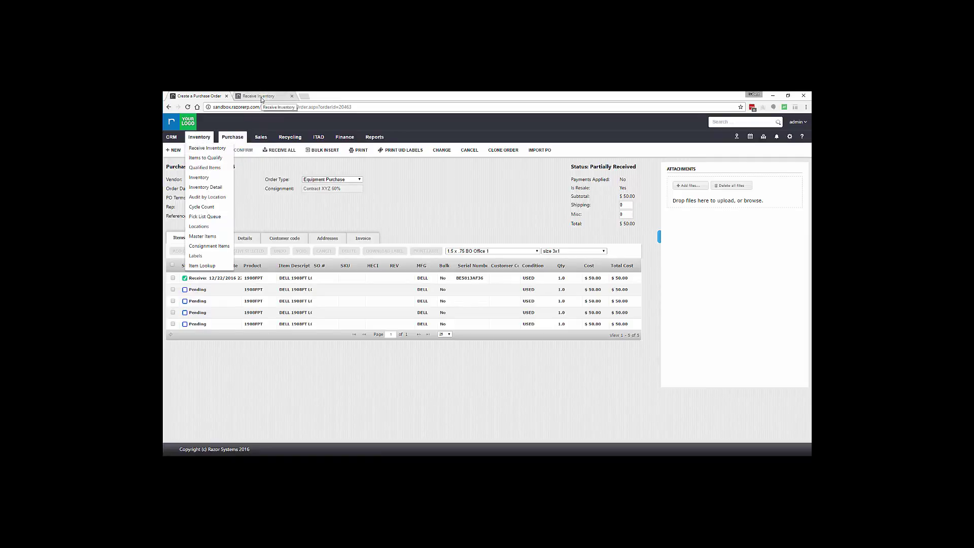
pyautogui.click(261, 98)
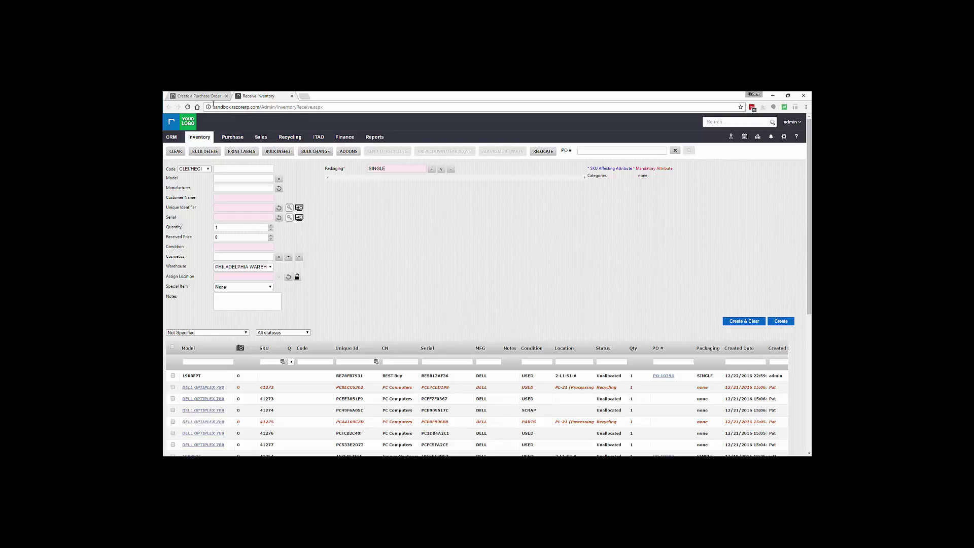
pyautogui.click(198, 96)
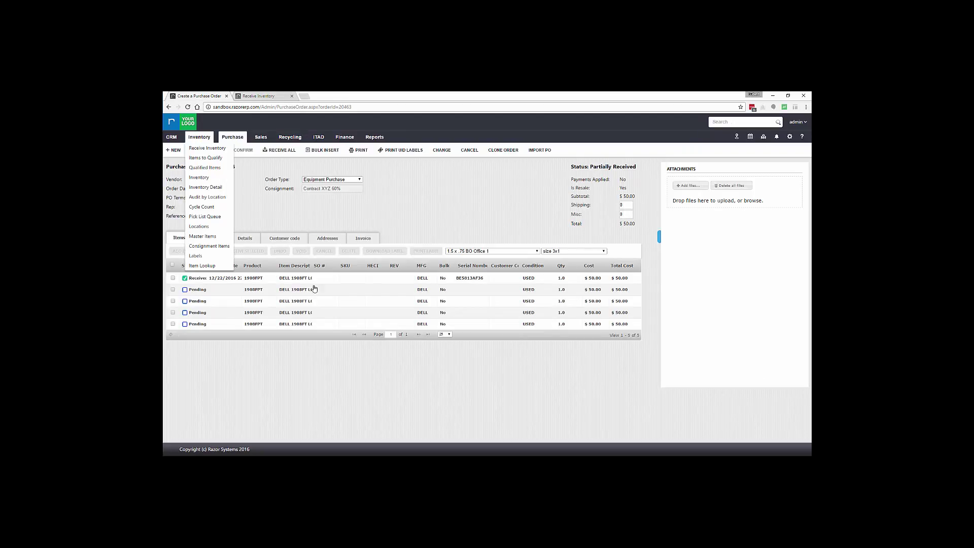
pyautogui.click(263, 97)
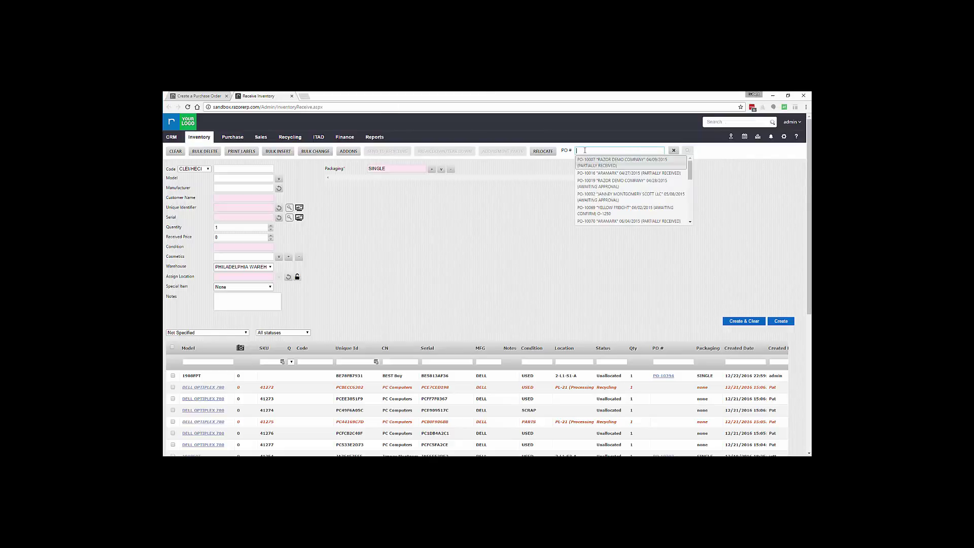
# Step: Paste 10394 into the PO # field and select PO-10394
pyautogui.rightClick(591, 150)
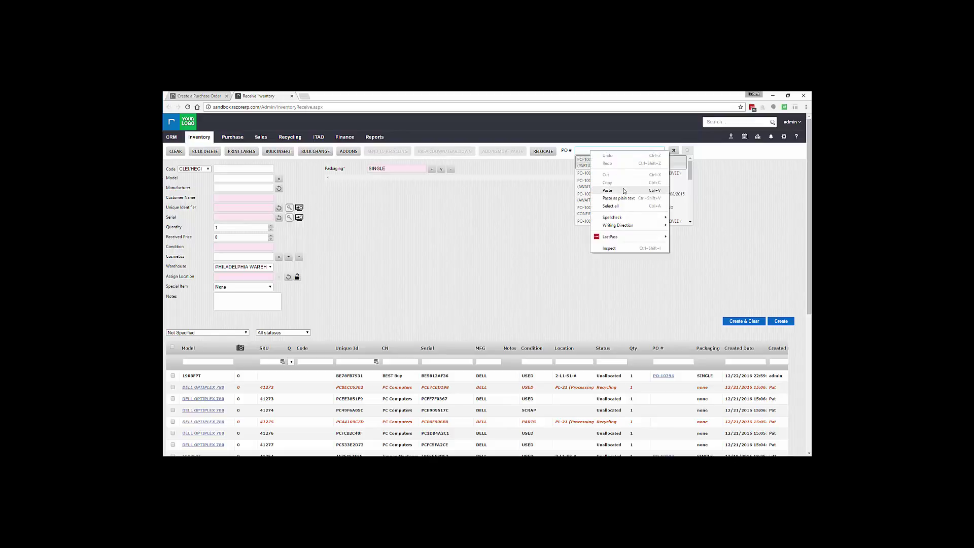
pyautogui.click(624, 191)
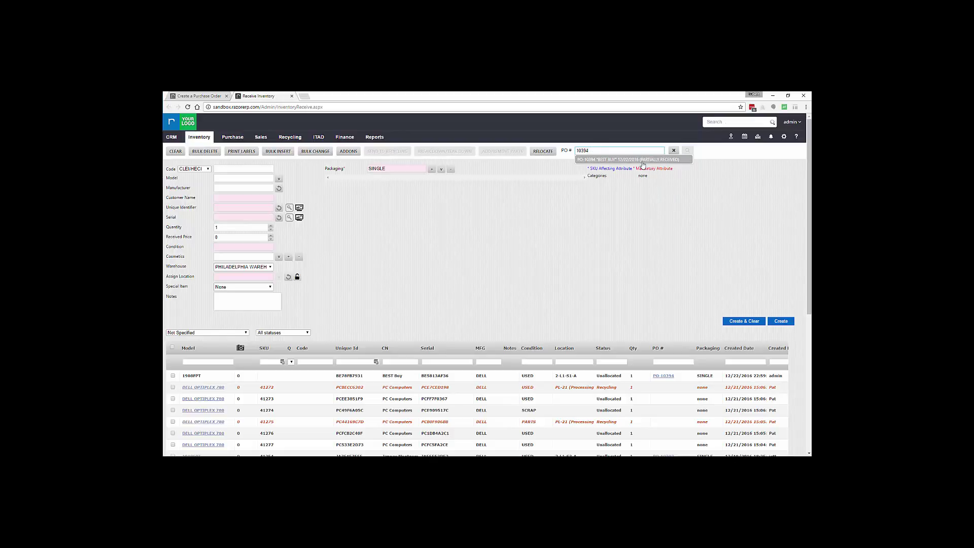
pyautogui.click(643, 160)
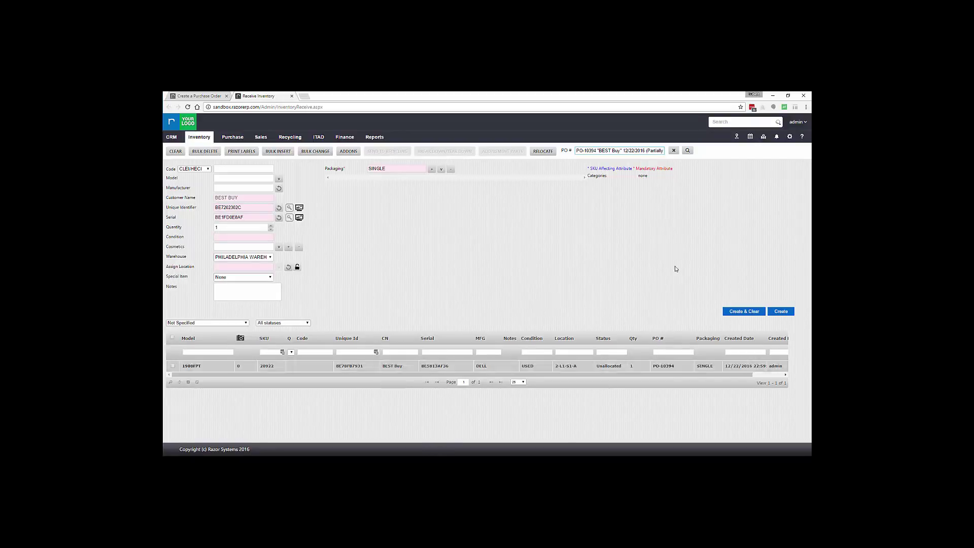
# Step: Look up PO-10394, select the 1908FPT line with four units outstanding, and close the summary
pyautogui.click(692, 152)
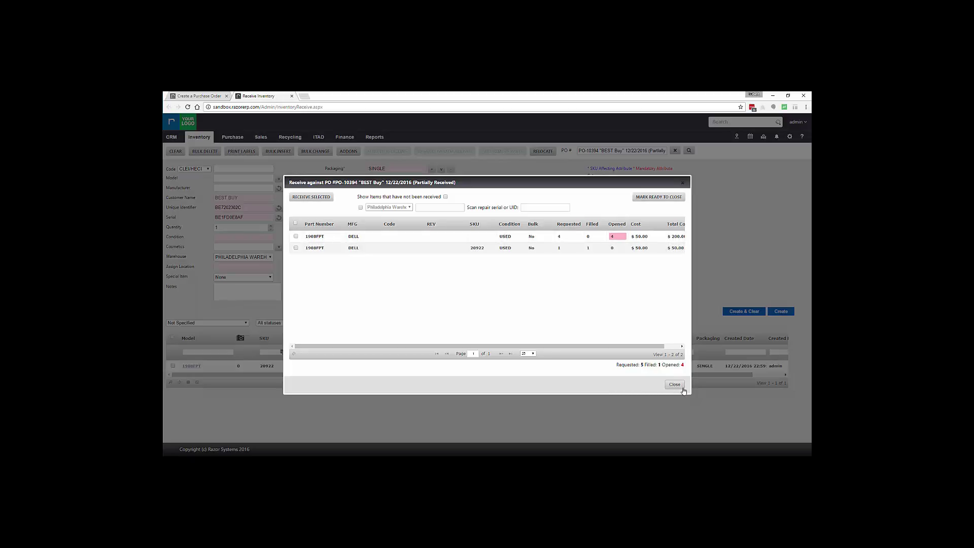
pyautogui.click(329, 240)
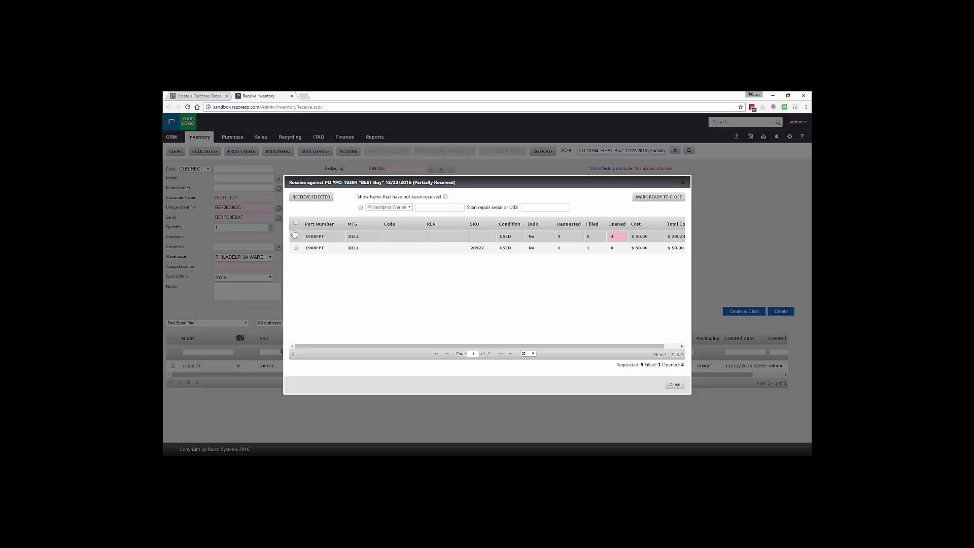
pyautogui.click(675, 384)
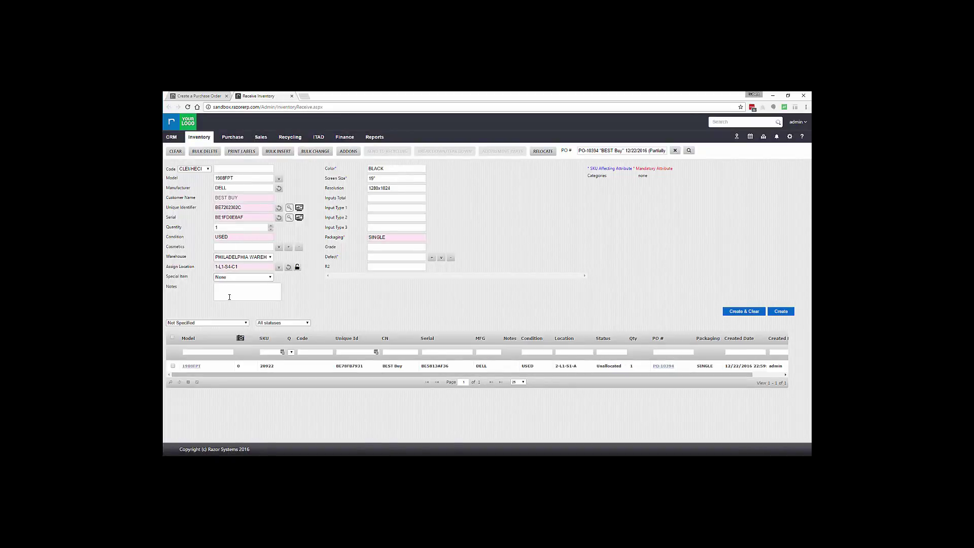
# Step: Create the second Dell 1908FPT item at location 1-L1-S4-C1 without printing a label
pyautogui.click(396, 170)
pyautogui.click(387, 180)
pyautogui.click(287, 200)
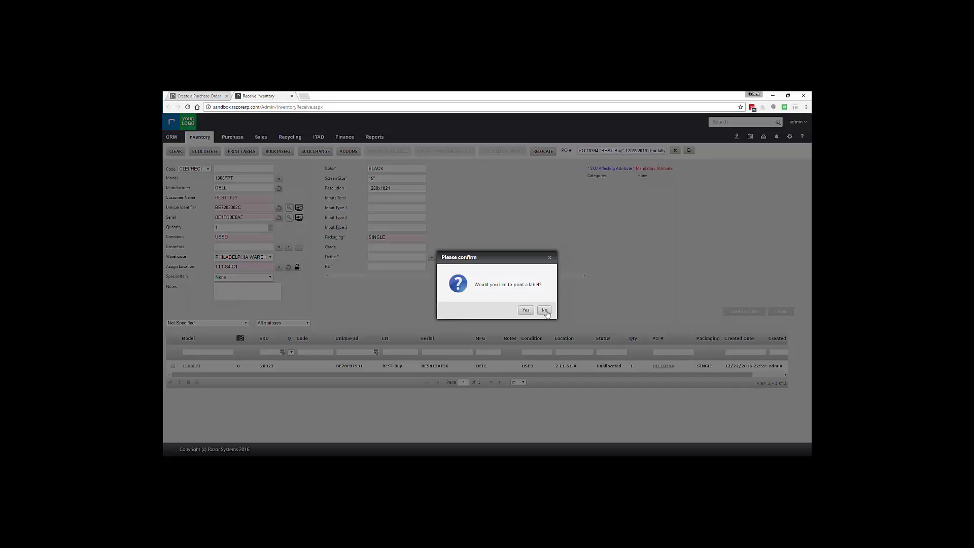
pyautogui.click(544, 311)
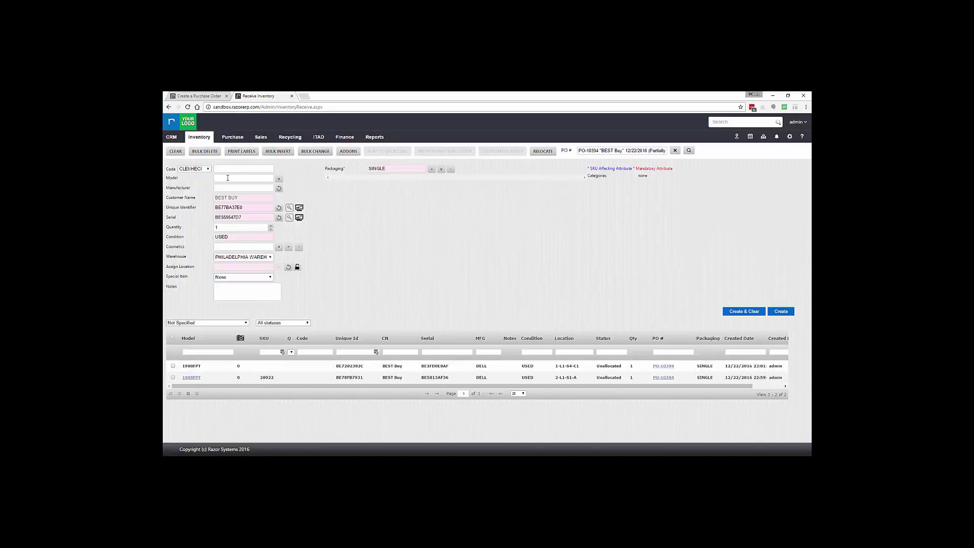
# Step: Set the model to 1908FPT, regenerate the serial, and assign location 2-L1-S2-A
pyautogui.click(228, 178)
pyautogui.write('1908FPT')
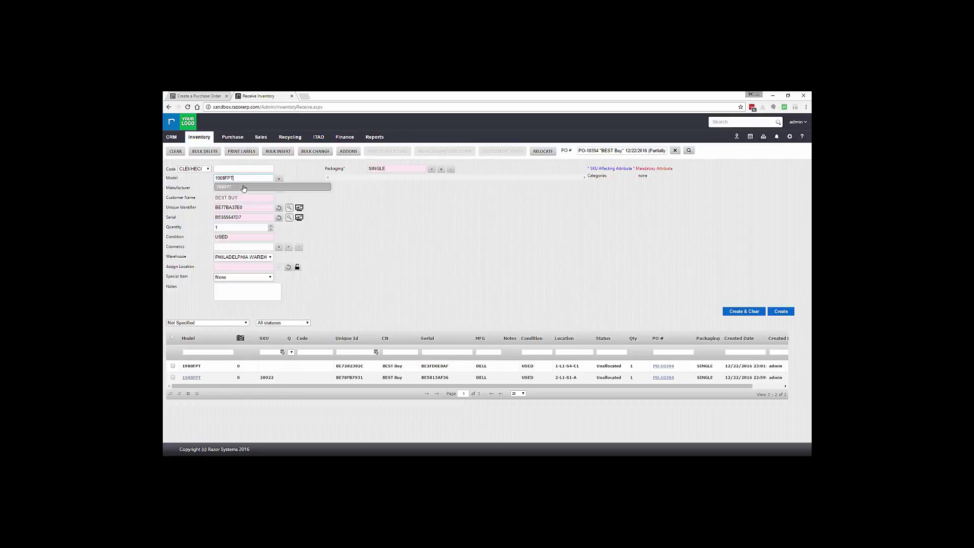
pyautogui.click(243, 187)
pyautogui.click(279, 208)
pyautogui.press('Return')
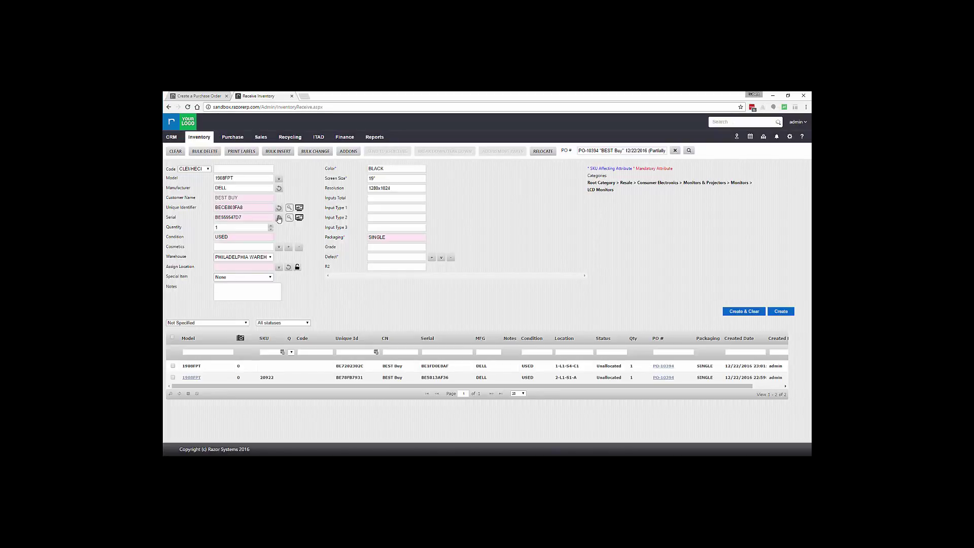
pyautogui.click(279, 217)
pyautogui.press('Return')
pyautogui.click(279, 268)
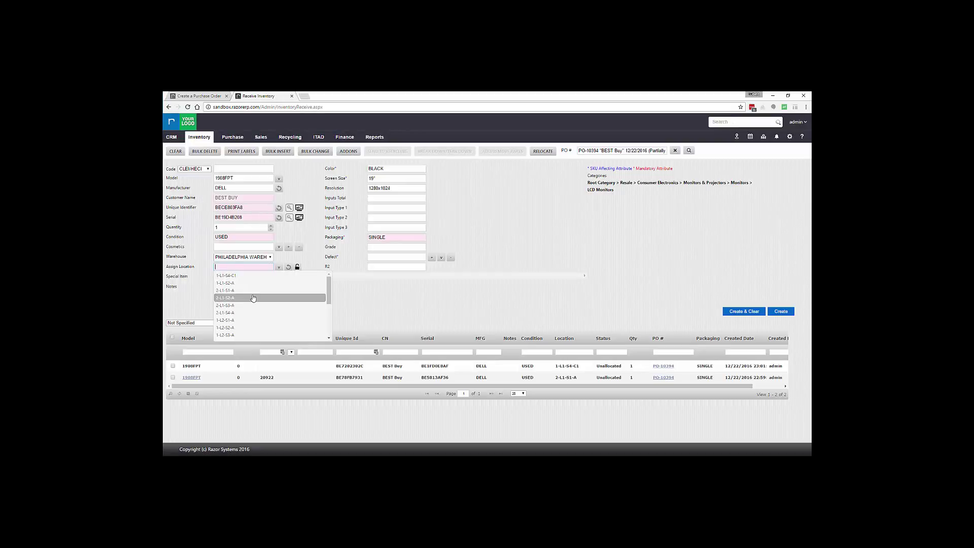
pyautogui.click(254, 299)
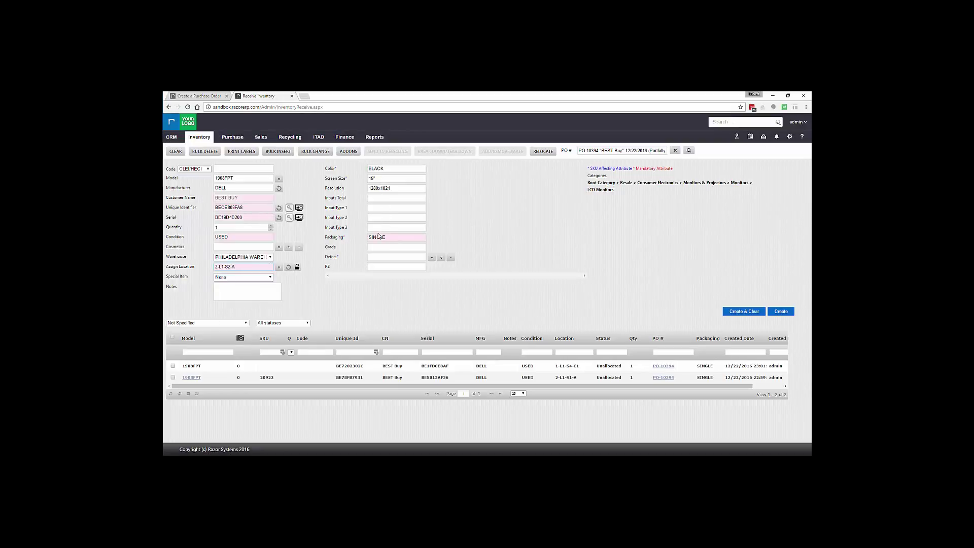
# Step: Add the note 'asda' and create the item without printing a label
pyautogui.click(268, 295)
pyautogui.write('asdasd')
pyautogui.moveTo(267, 295); pyautogui.dragTo(182, 294)
pyautogui.click(469, 301)
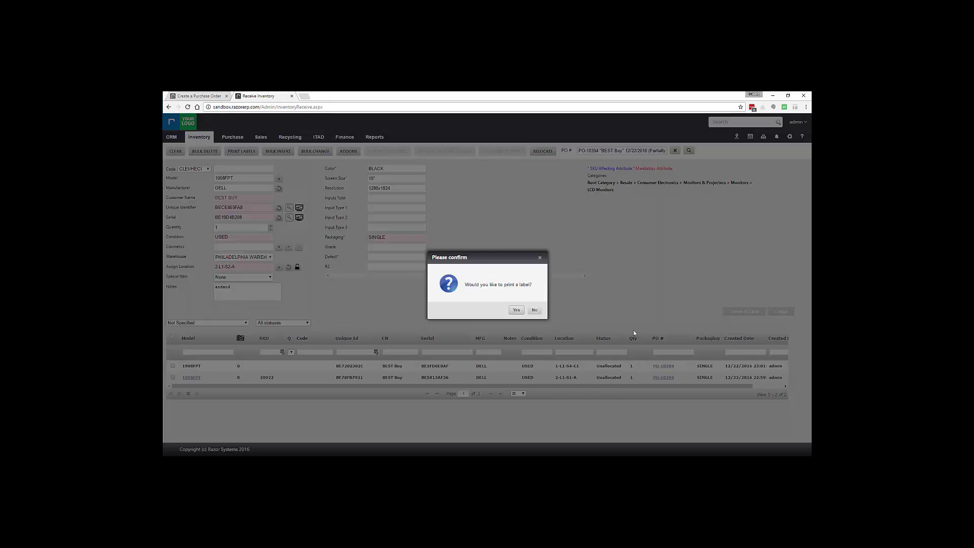
pyautogui.click(536, 311)
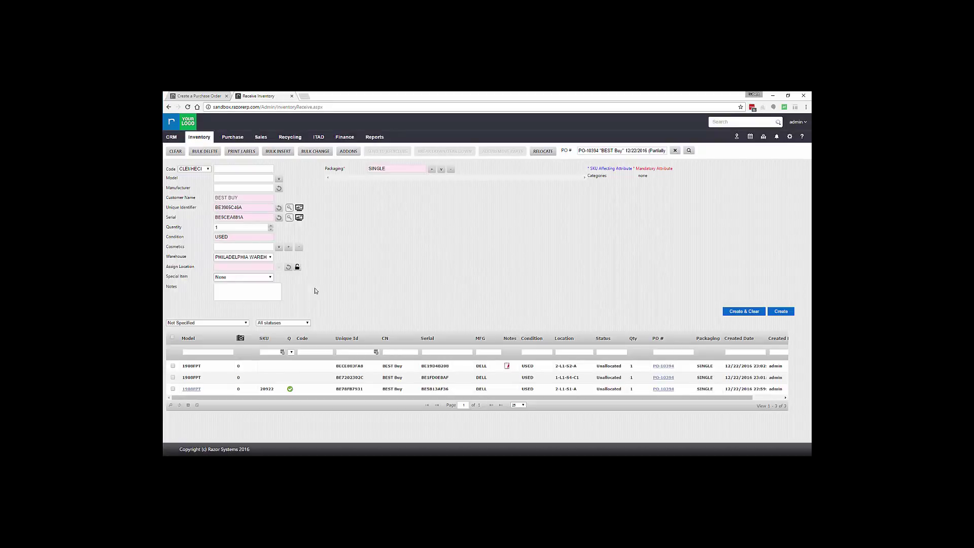
# Step: Load a received 1908FPT monitor into the form as the bulk-insert source
pyautogui.click(173, 366)
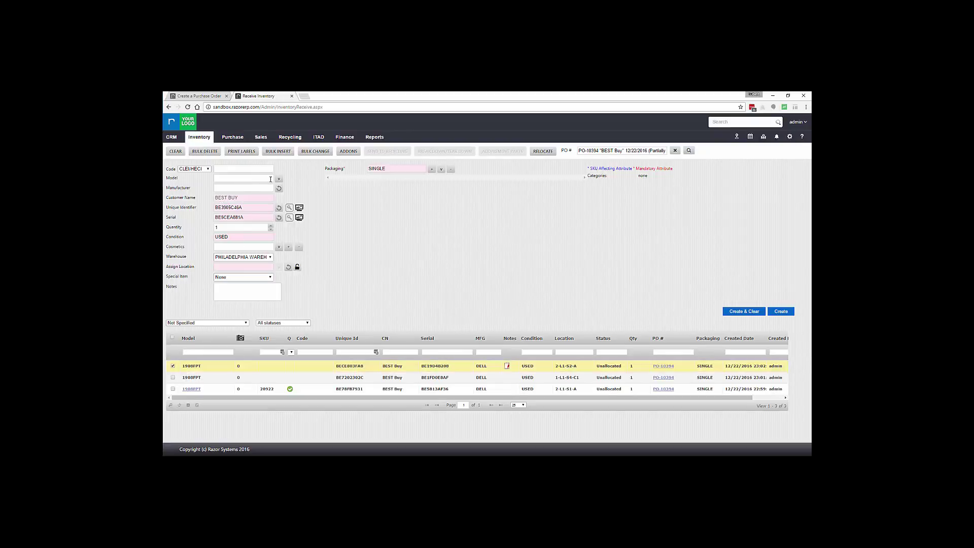
pyautogui.click(278, 152)
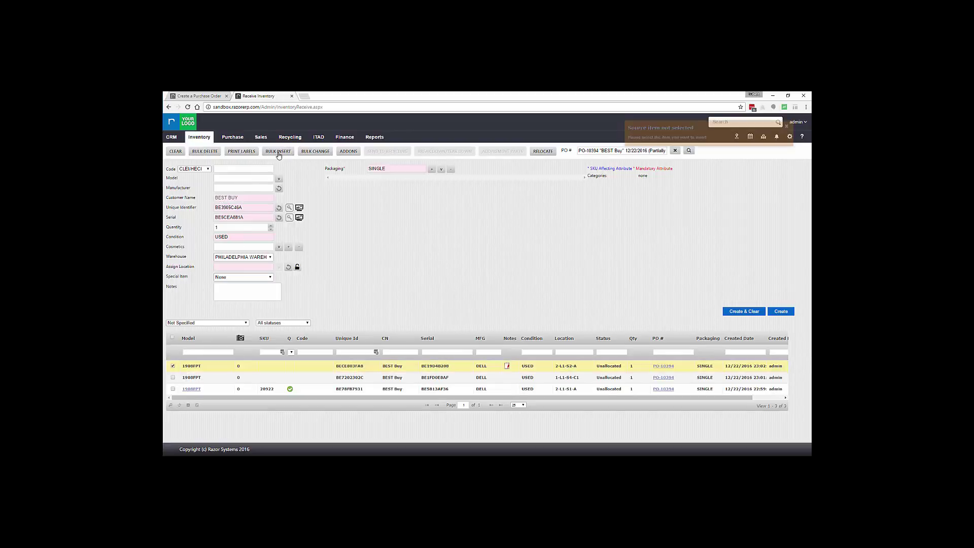
pyautogui.click(232, 368)
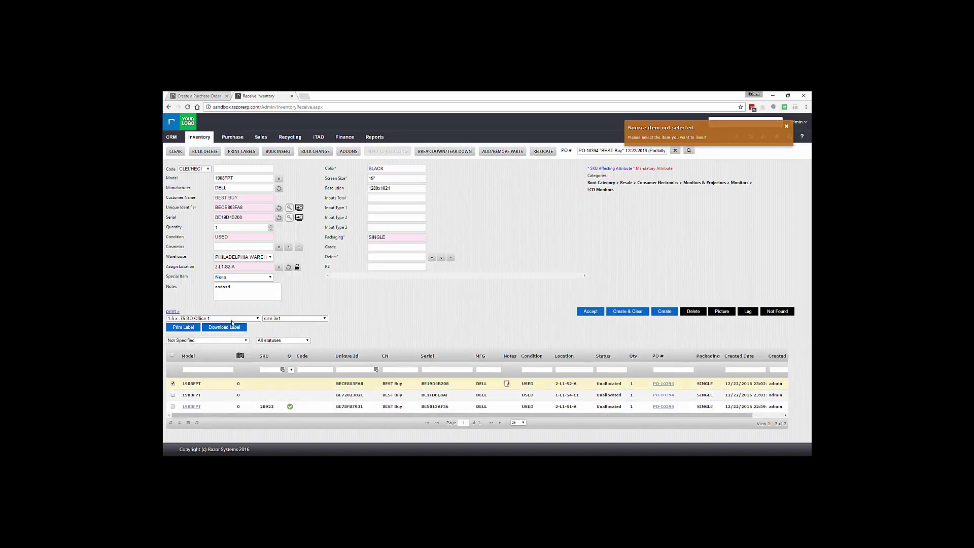
pyautogui.click(277, 153)
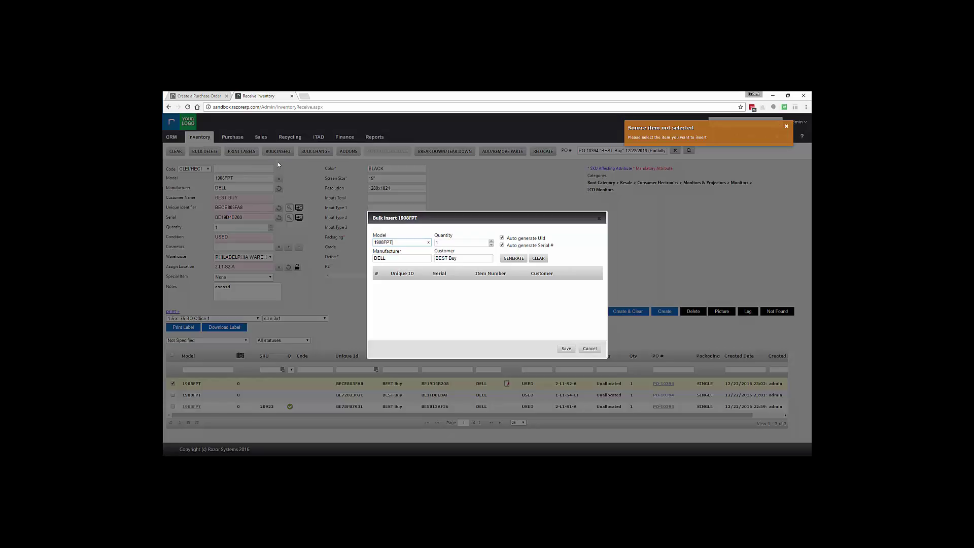
pyautogui.click(492, 240)
pyautogui.click(513, 259)
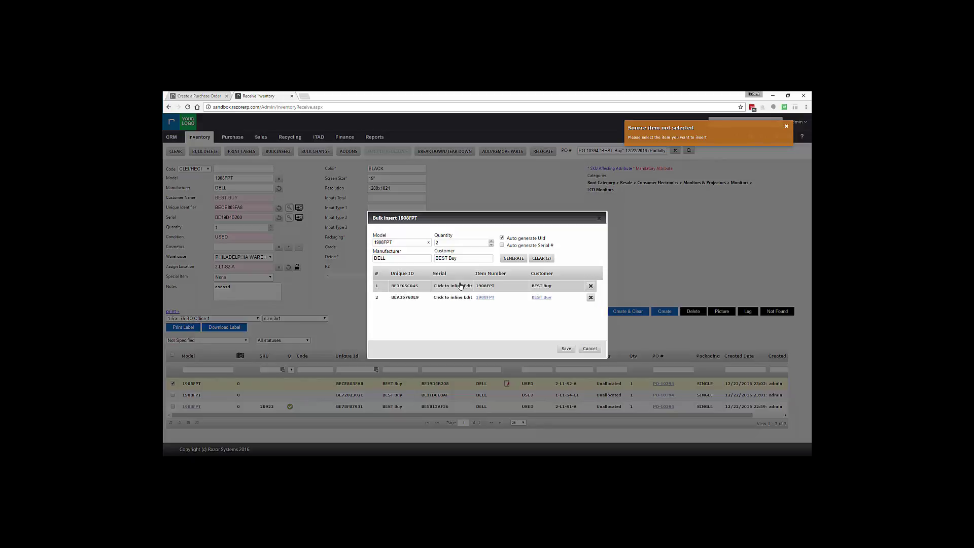
pyautogui.click(454, 286)
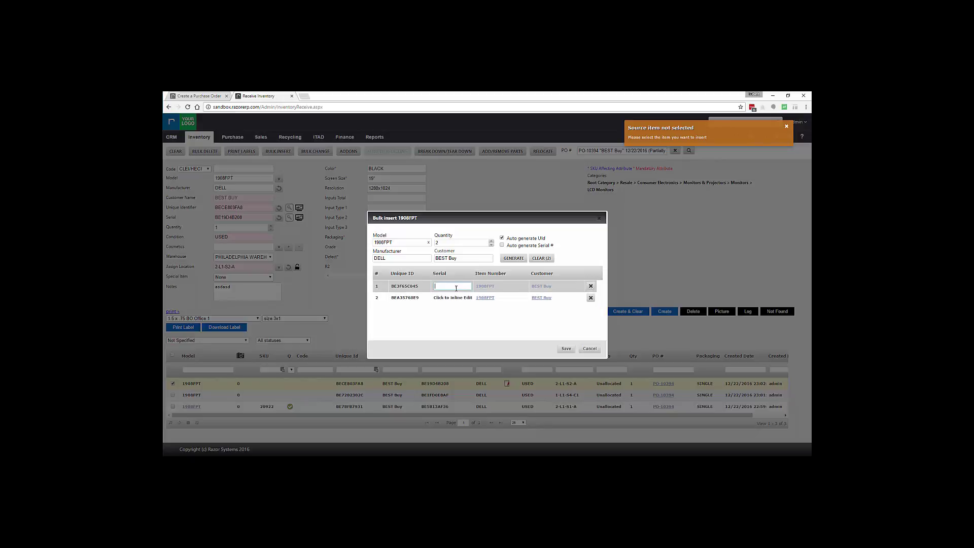
pyautogui.write('234234234344')
pyautogui.click(446, 299)
pyautogui.write('23423434234')
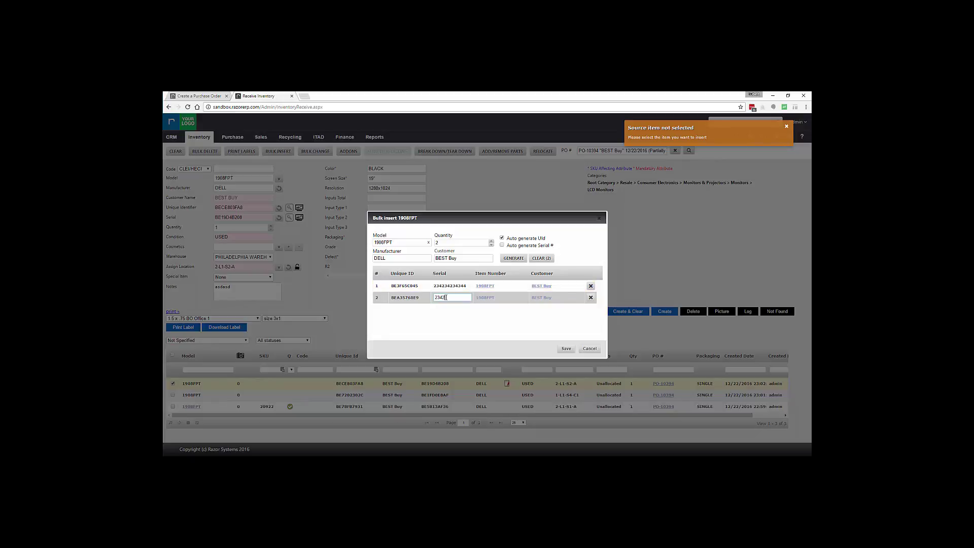
pyautogui.click(566, 348)
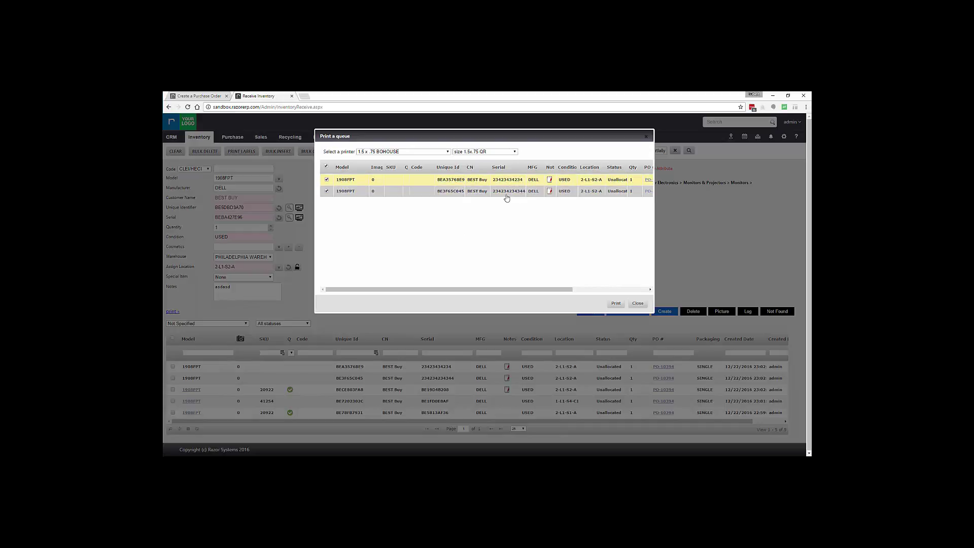
pyautogui.click(637, 303)
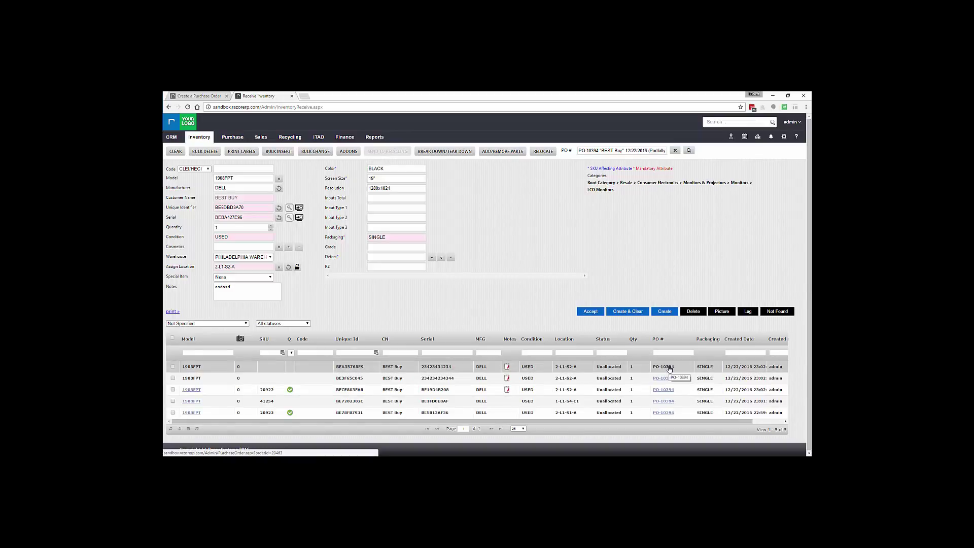
# Step: Open PO-10394 in a new tab, confirm all five 1908FPT lines are Received, and return
pyautogui.rightClick(669, 367)
pyautogui.click(690, 371)
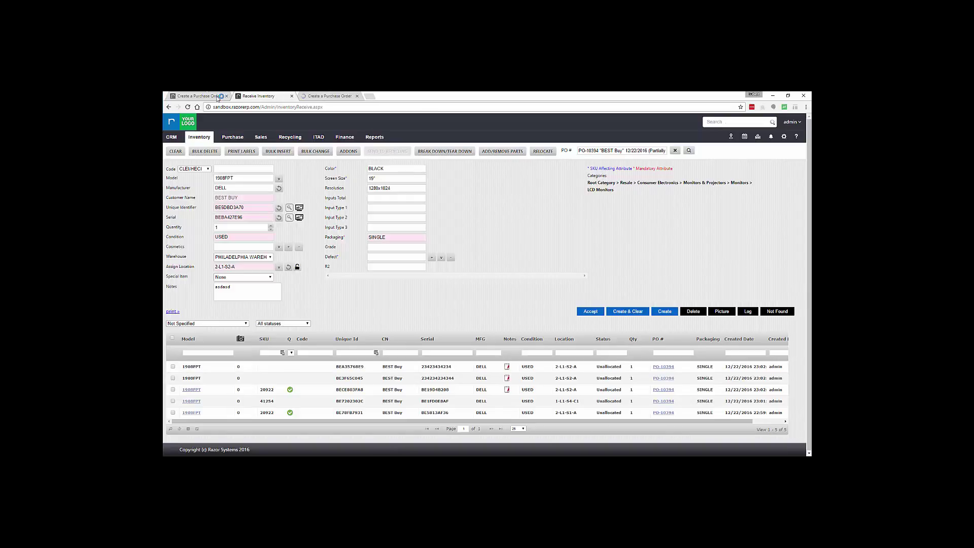
pyautogui.click(314, 96)
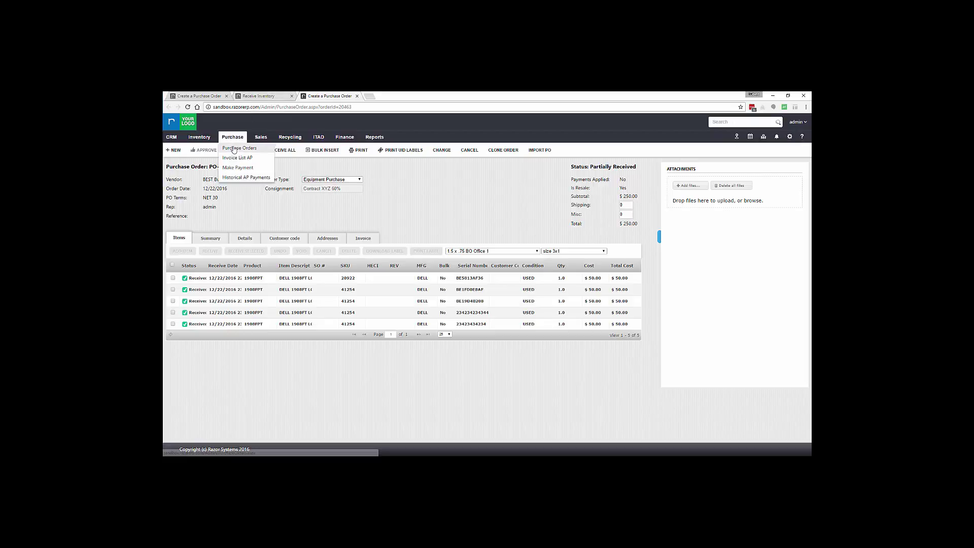
pyautogui.click(232, 149)
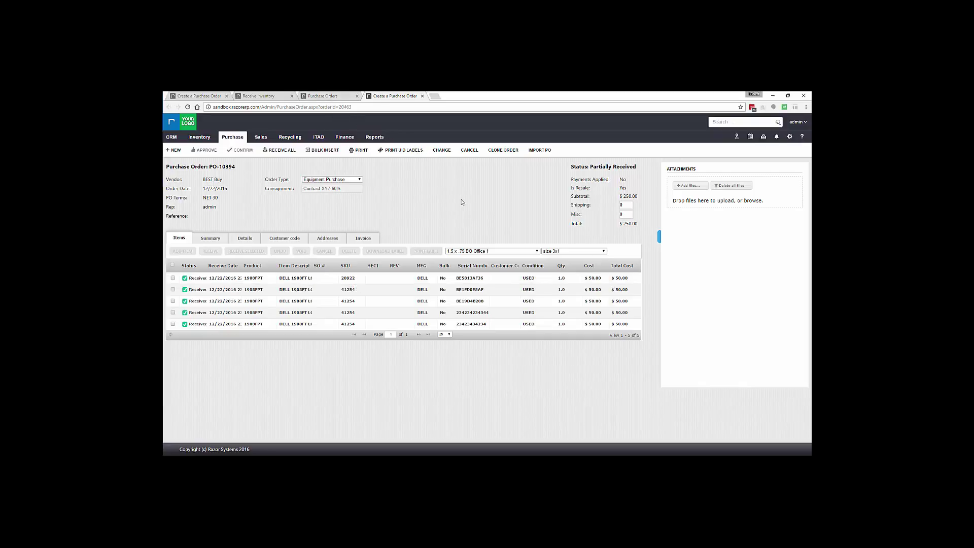
pyautogui.click(276, 98)
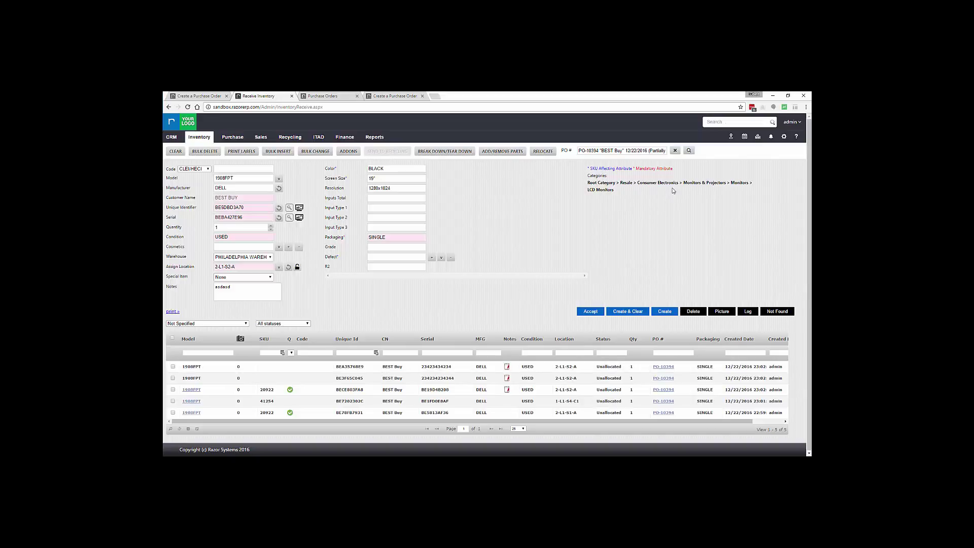
# Step: Pull up PO-10394's receiving status, mark it Ready to Close, and close the summary
pyautogui.click(690, 150)
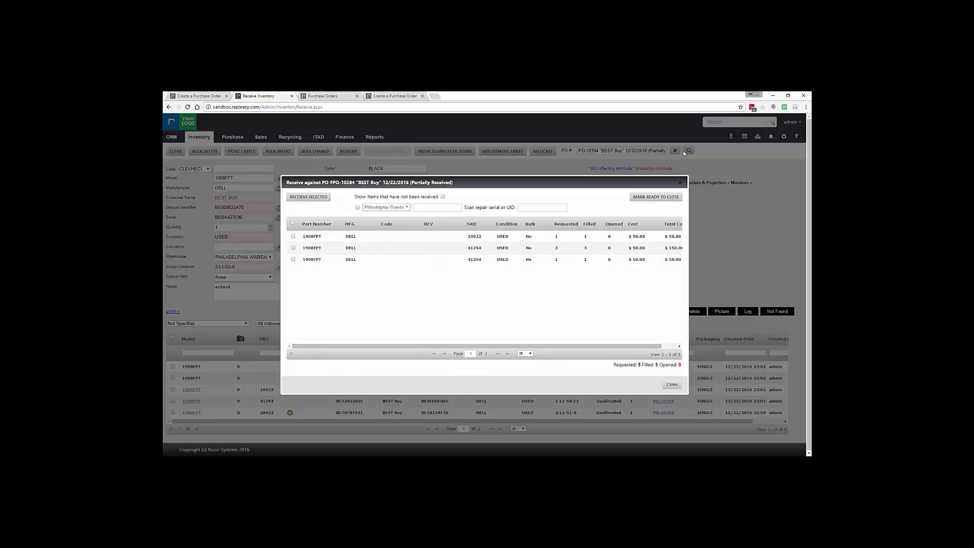
pyautogui.click(668, 197)
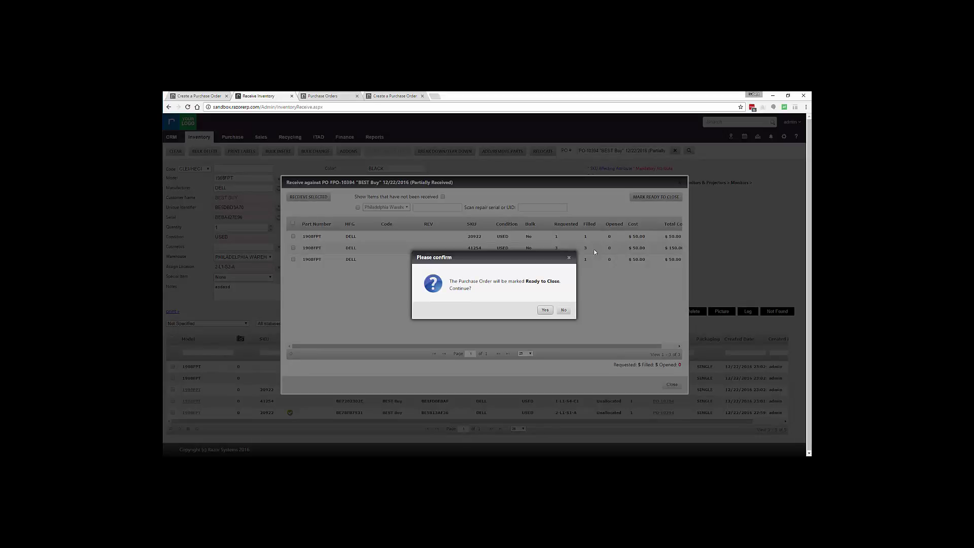
pyautogui.click(545, 310)
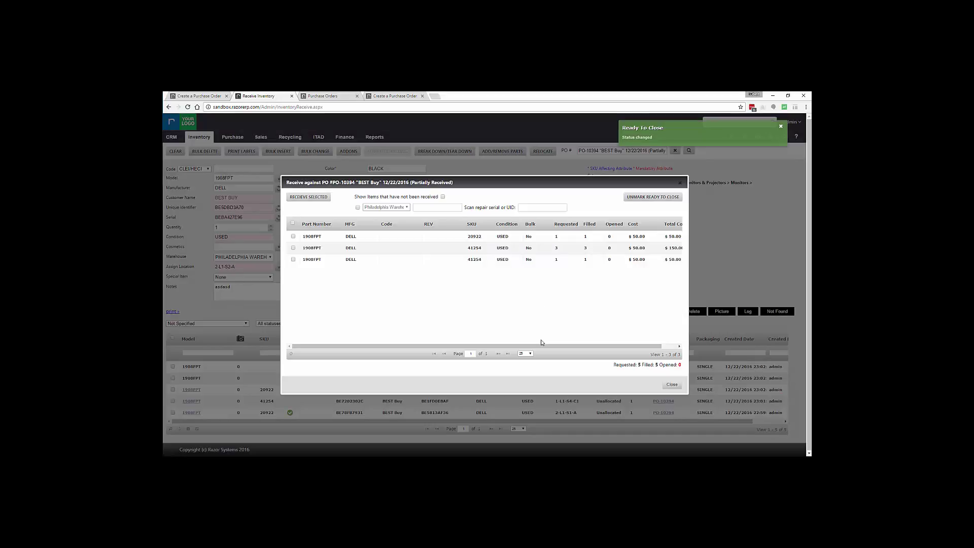
pyautogui.click(675, 385)
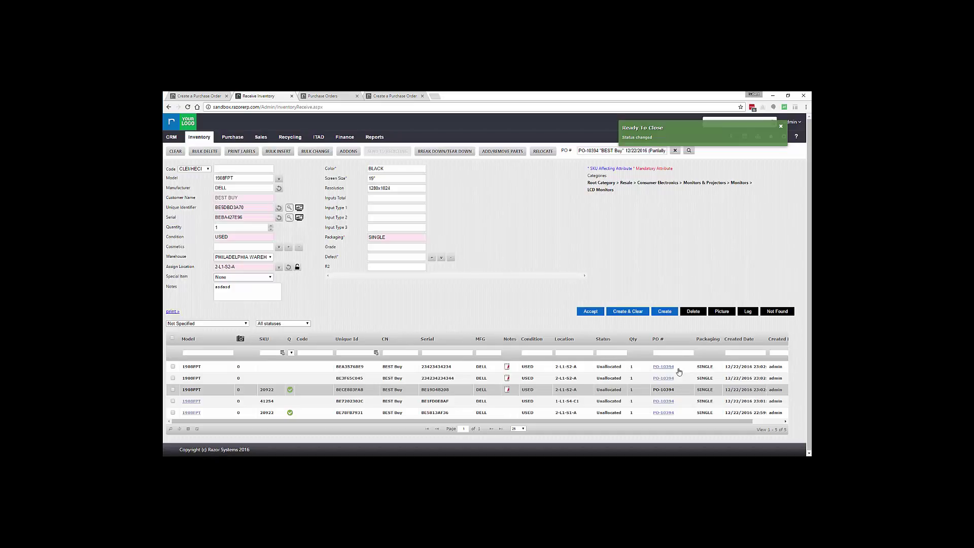